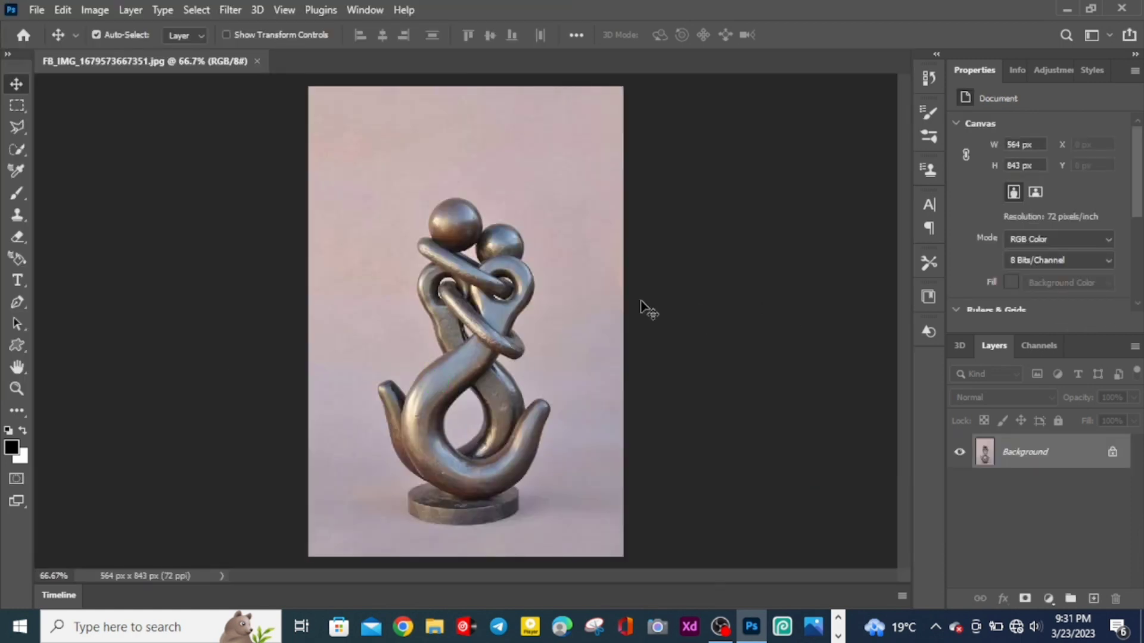
Step: Crop the image to 564 × 651 px, trimming above and below the sculpture with Content-Aware enabled
click(13, 413)
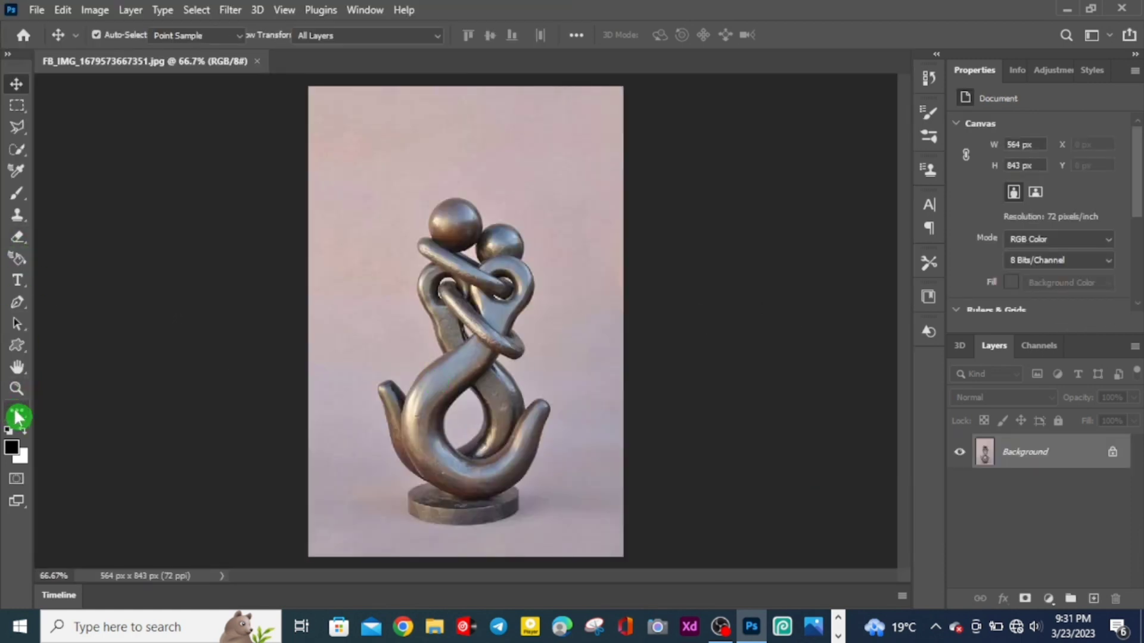
right_click(24, 420)
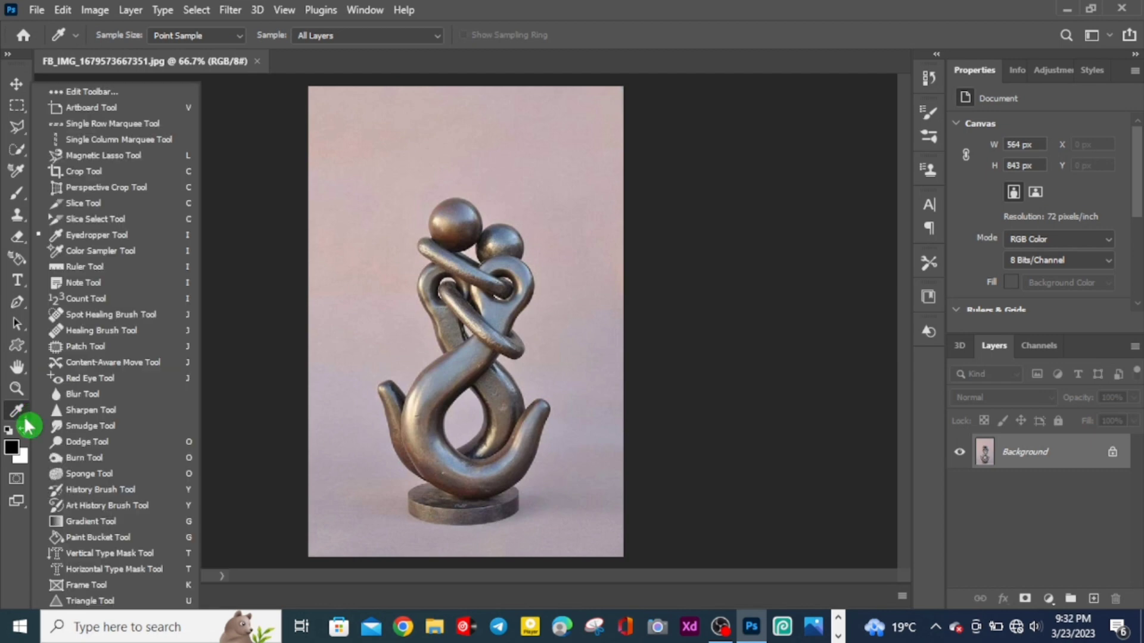
click(81, 171)
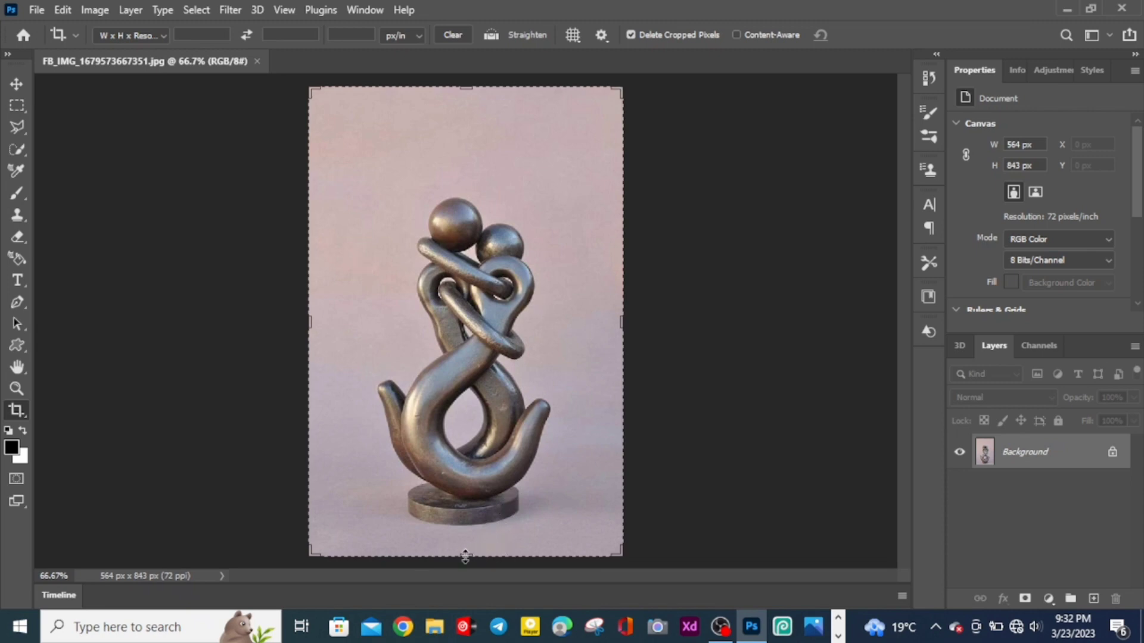
drag(465, 557, 468, 557)
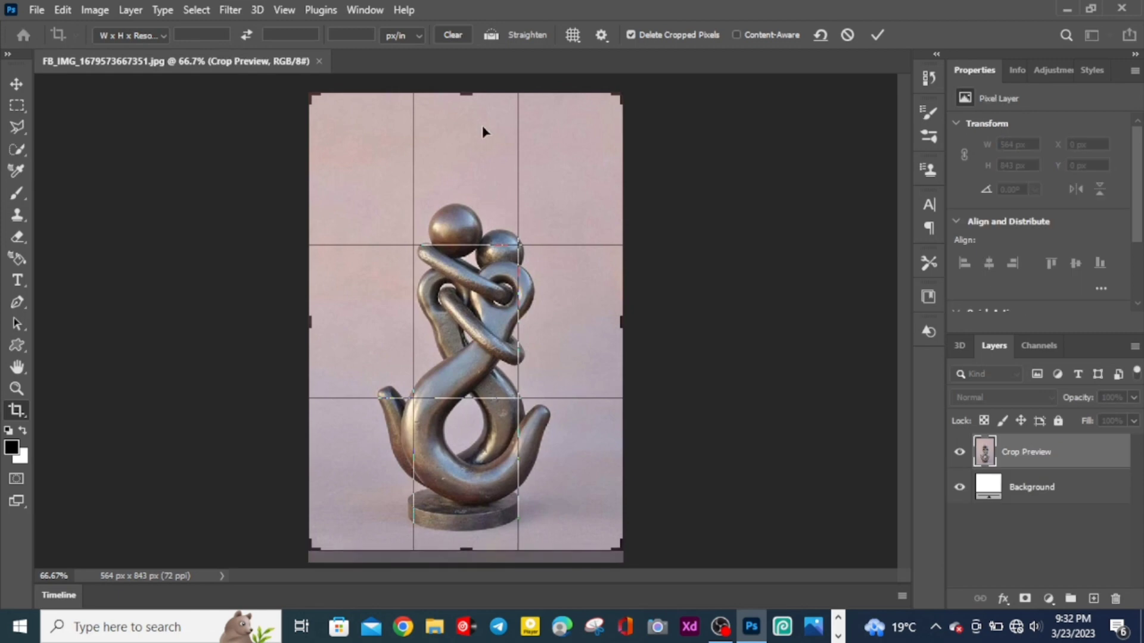
drag(466, 93, 468, 142)
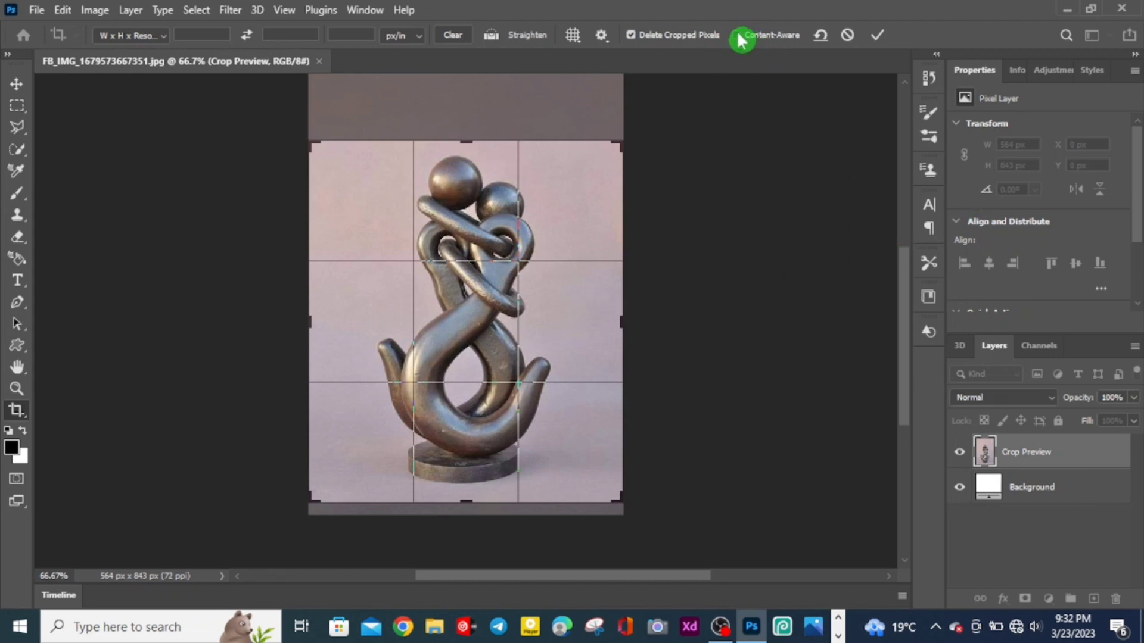
click(876, 37)
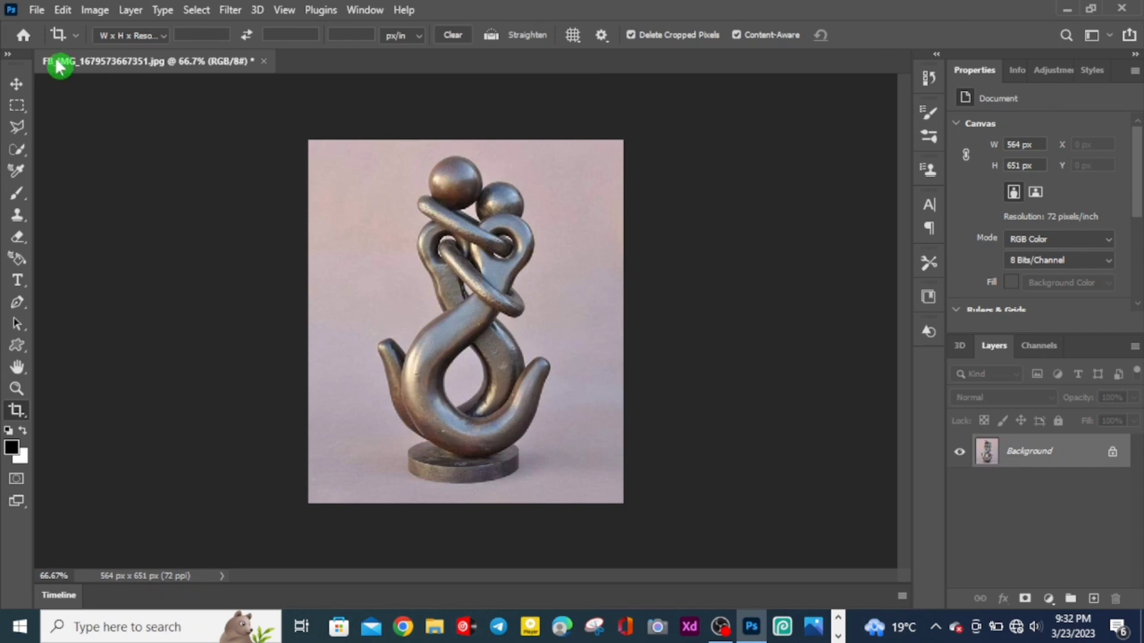
click(17, 86)
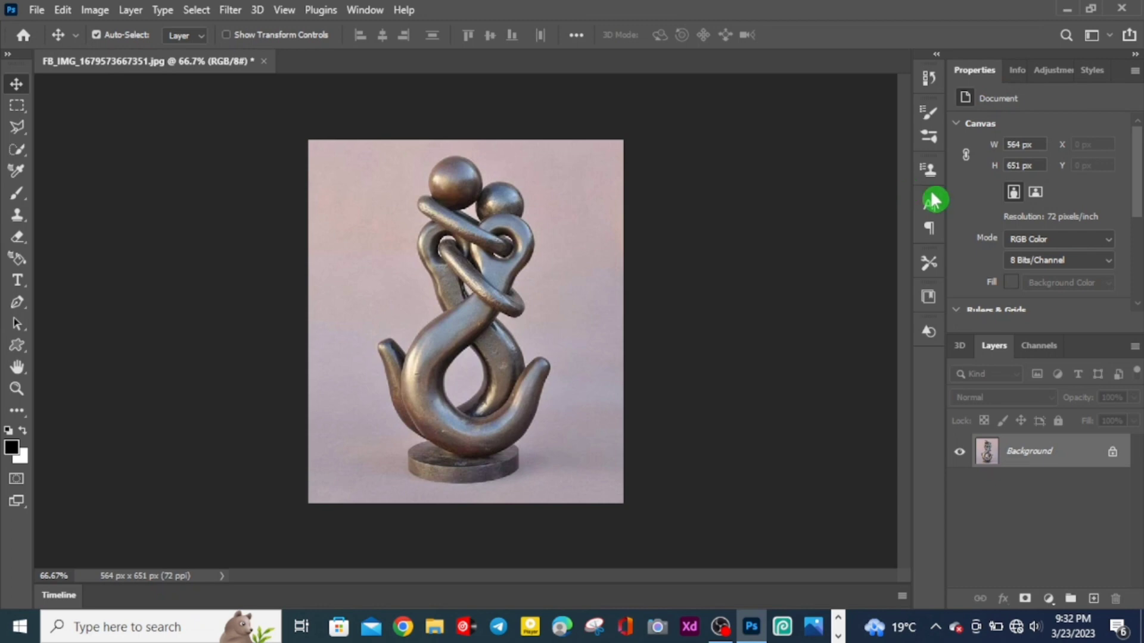
Step: Add an Exposure adjustment layer with Exposure set to -0.24
click(1050, 69)
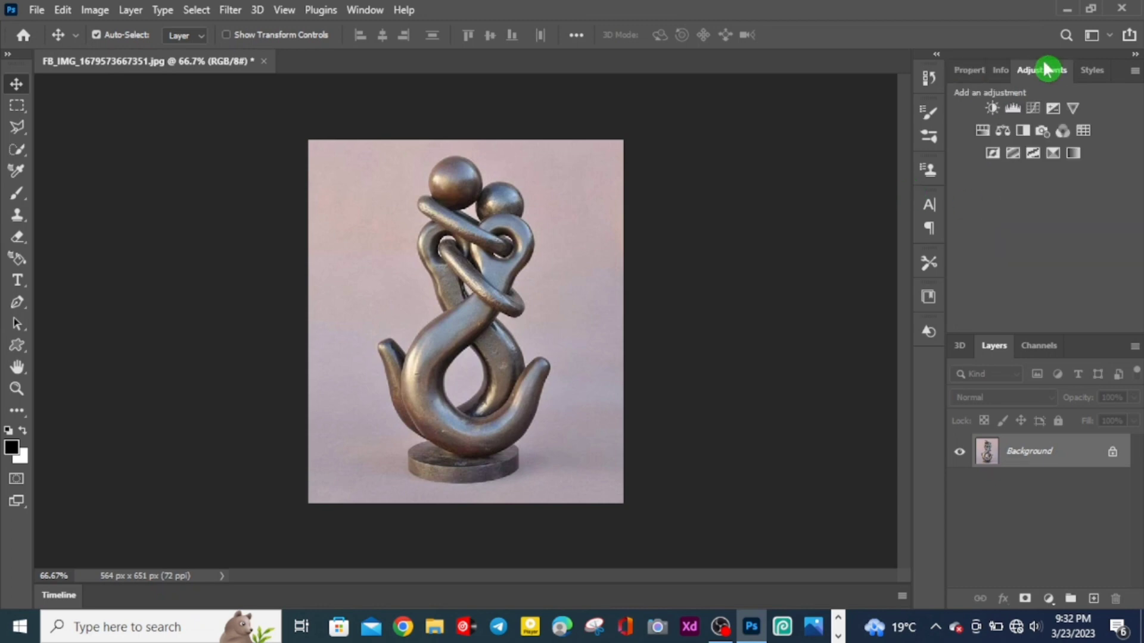
click(1051, 109)
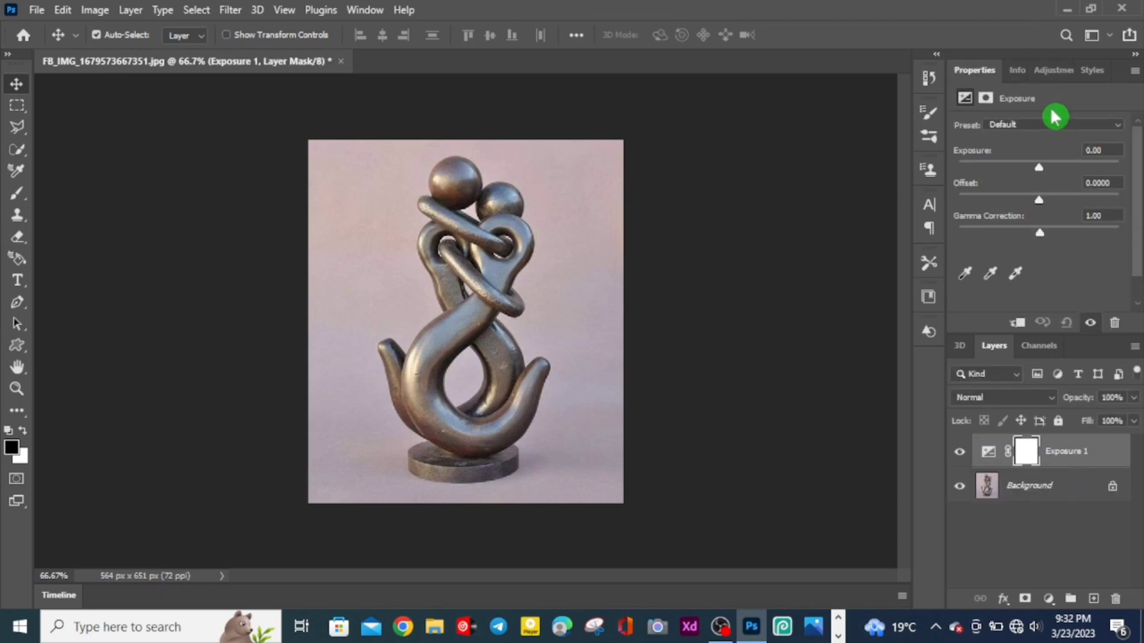
mouse_move(1039, 169)
mouse_down()
mouse_move(1015, 176)
mouse_move(1039, 172)
mouse_up()
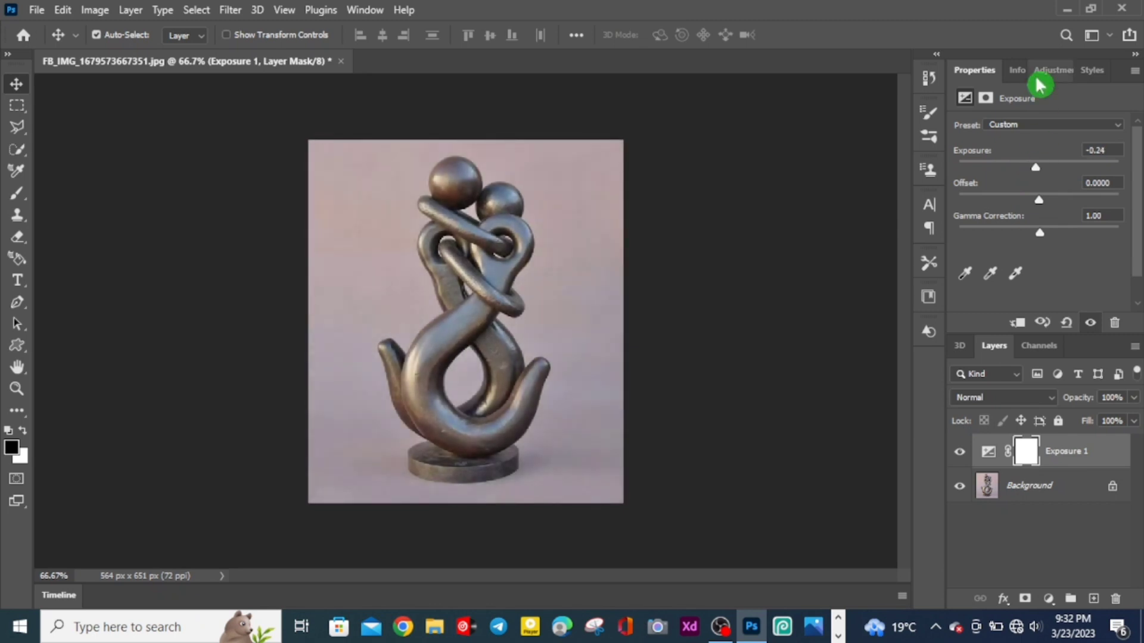
Step: Add a Brightness/Contrast adjustment layer with Brightness set to -93 and Contrast to 38, leaving no layer selected
click(1049, 71)
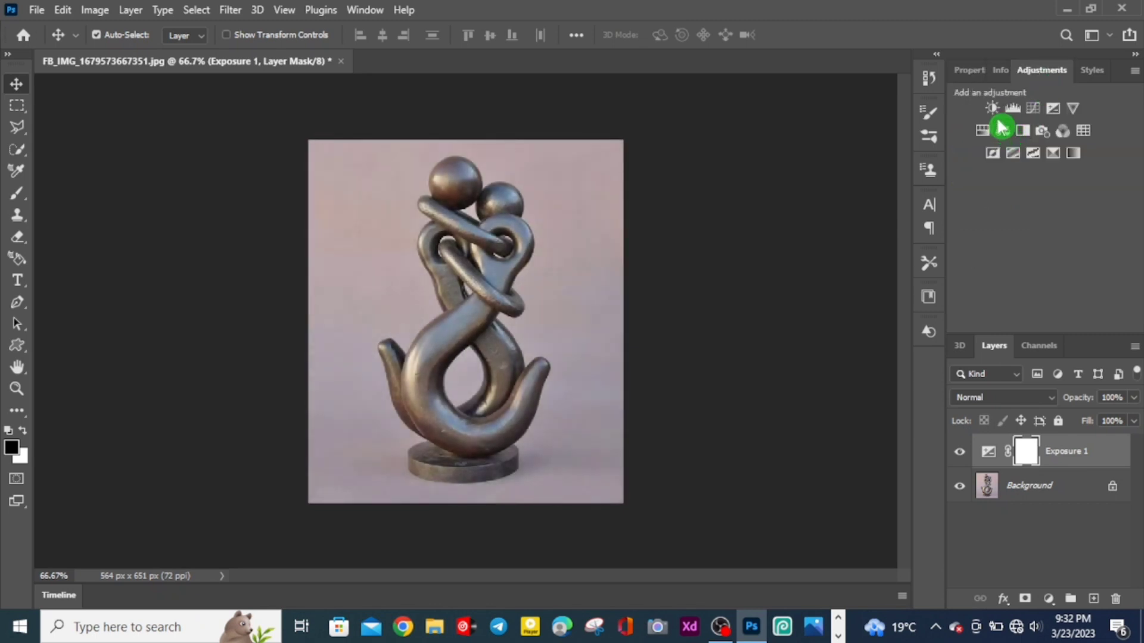
click(993, 109)
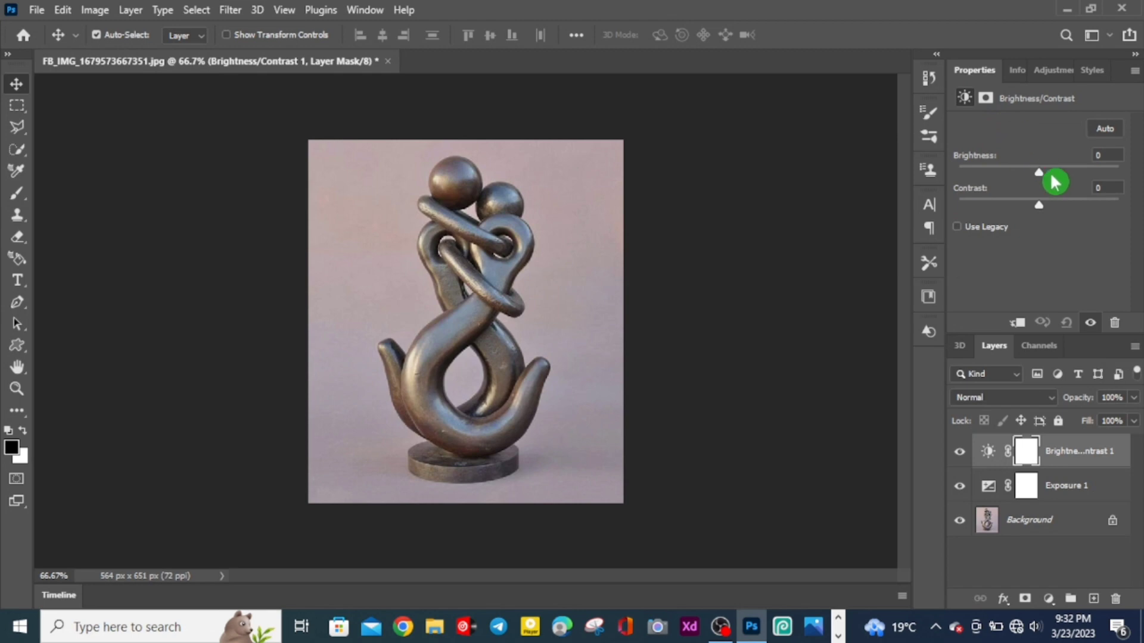
drag(1039, 173, 991, 174)
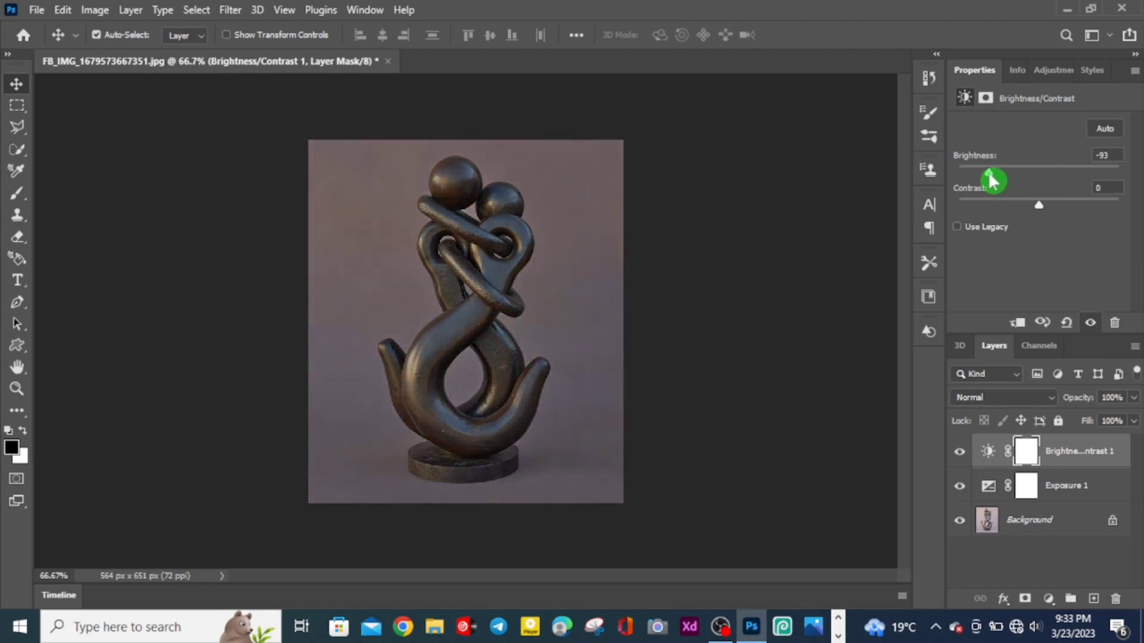
drag(1040, 202, 1070, 206)
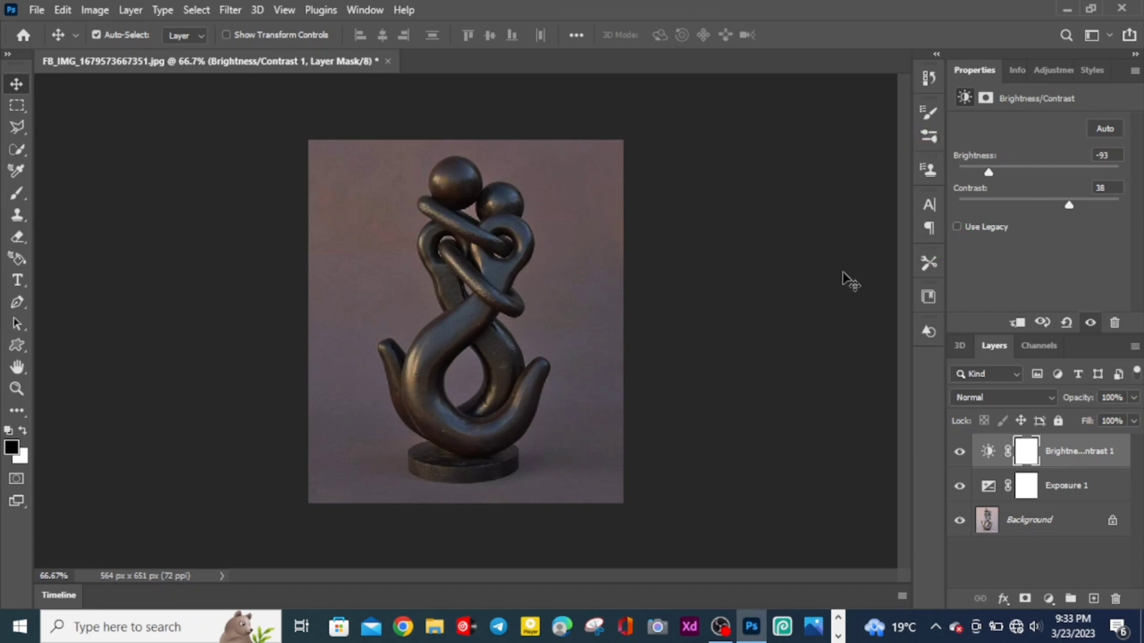
click(850, 281)
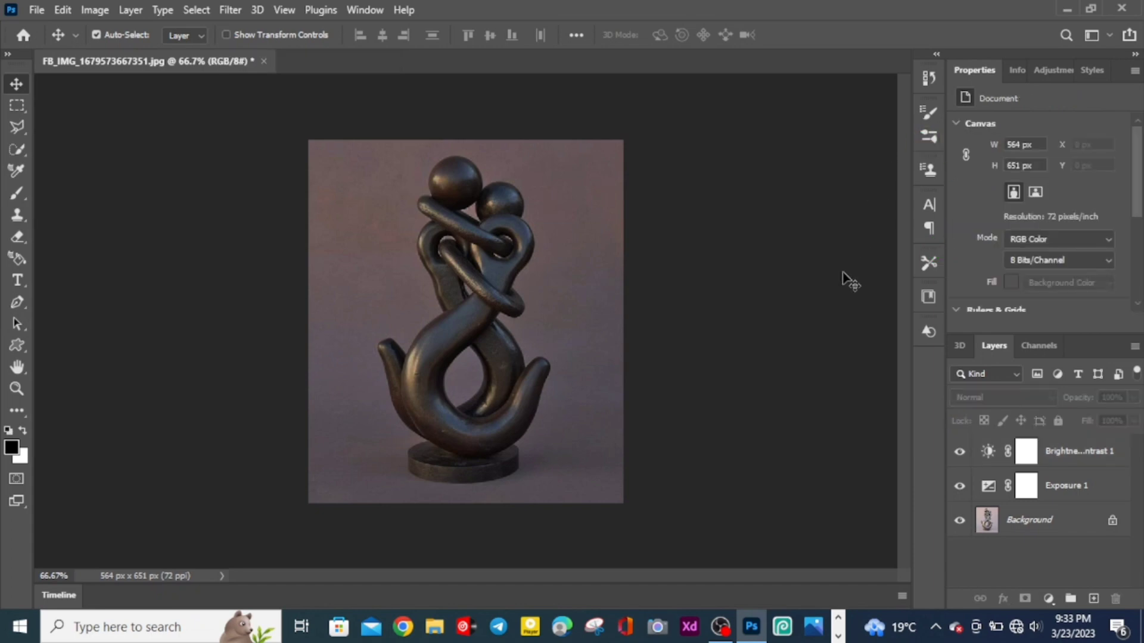
Step: Use Quick Selection on the Background layer to select the front hook, excluding the rear hook and the round base
click(34, 169)
drag(28, 157, 95, 172)
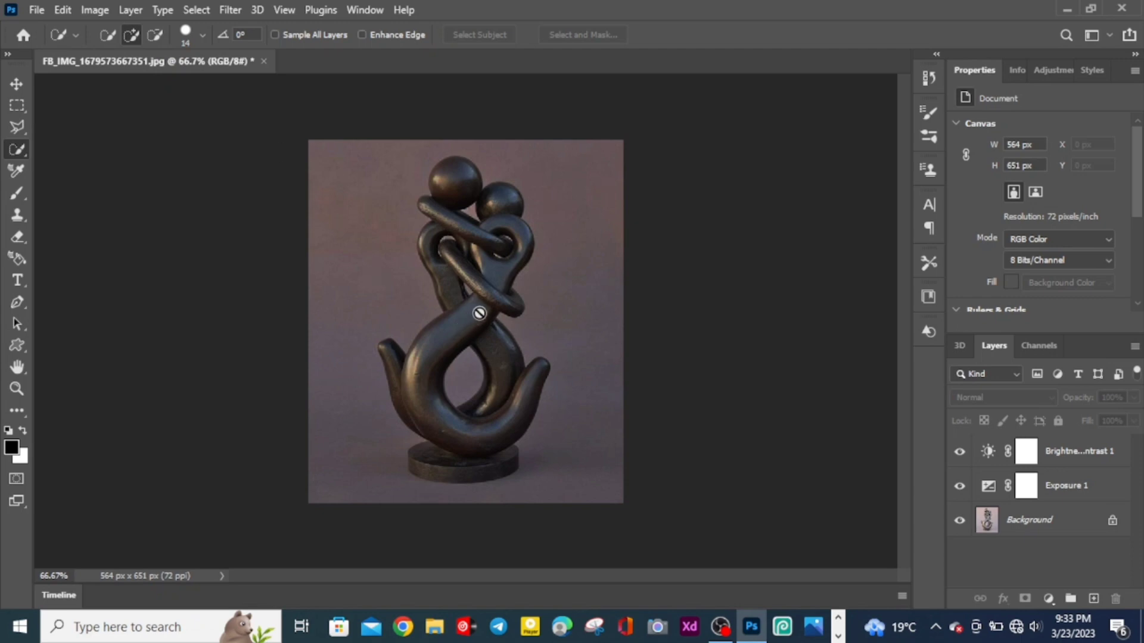
click(481, 310)
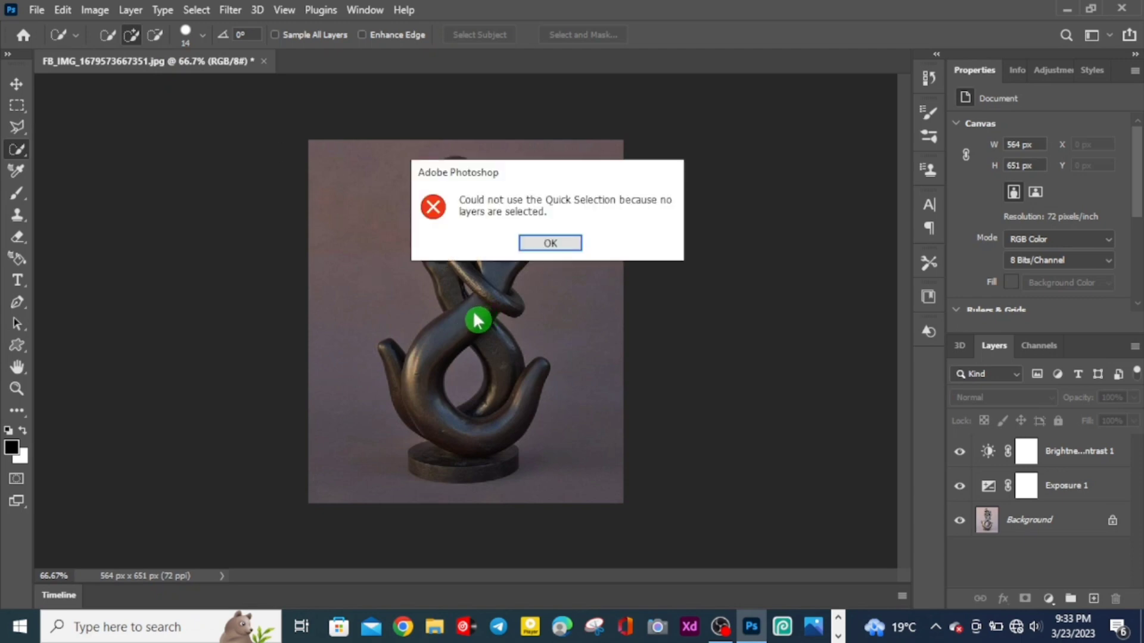
click(568, 244)
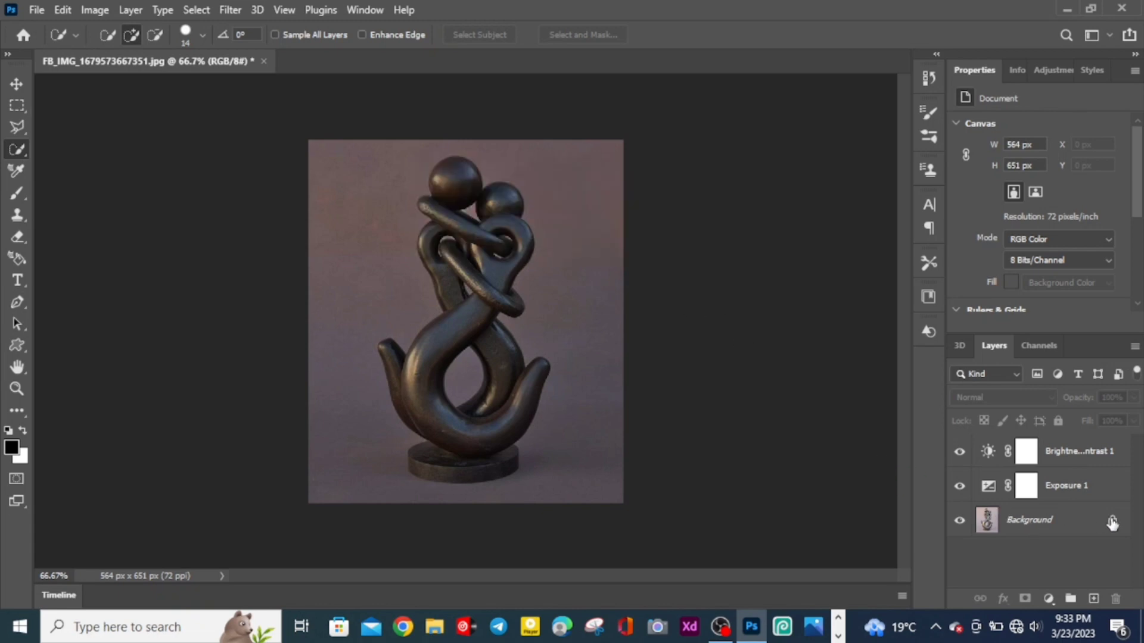
click(1033, 529)
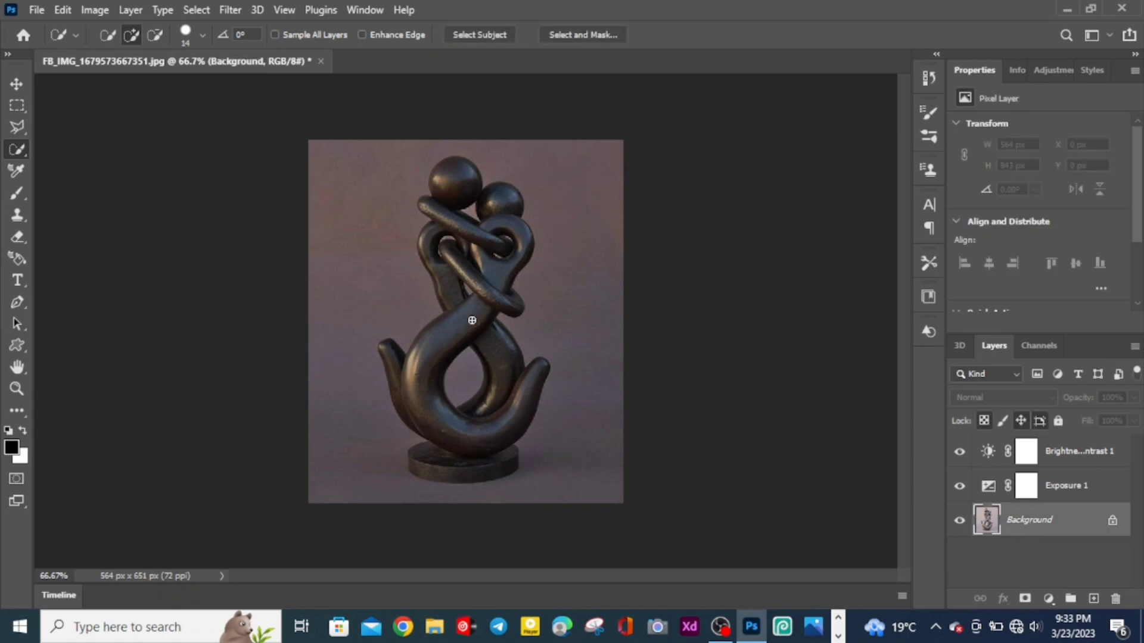
mouse_move(483, 308)
mouse_down()
mouse_move(433, 356)
mouse_move(432, 414)
mouse_move(473, 437)
mouse_move(530, 403)
mouse_up()
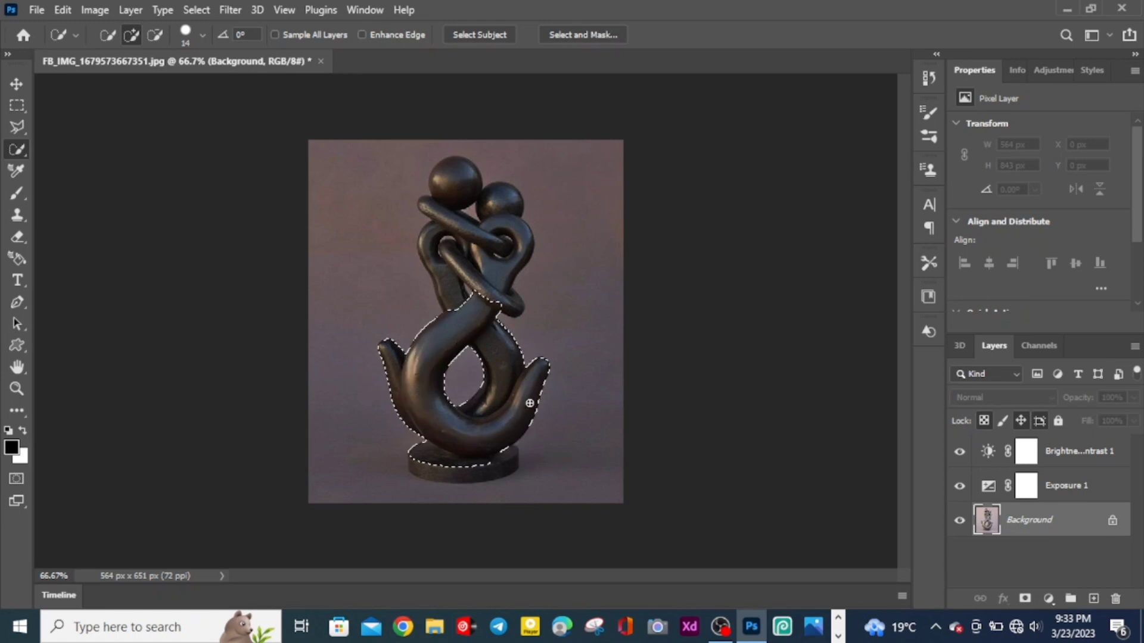
click(155, 34)
mouse_move(392, 336)
mouse_down()
mouse_move(389, 395)
mouse_move(402, 420)
mouse_move(382, 340)
mouse_move(382, 449)
mouse_move(408, 436)
mouse_move(463, 474)
mouse_move(598, 439)
mouse_move(551, 389)
mouse_move(524, 332)
mouse_move(468, 360)
mouse_move(475, 374)
mouse_move(490, 390)
mouse_move(495, 338)
mouse_up()
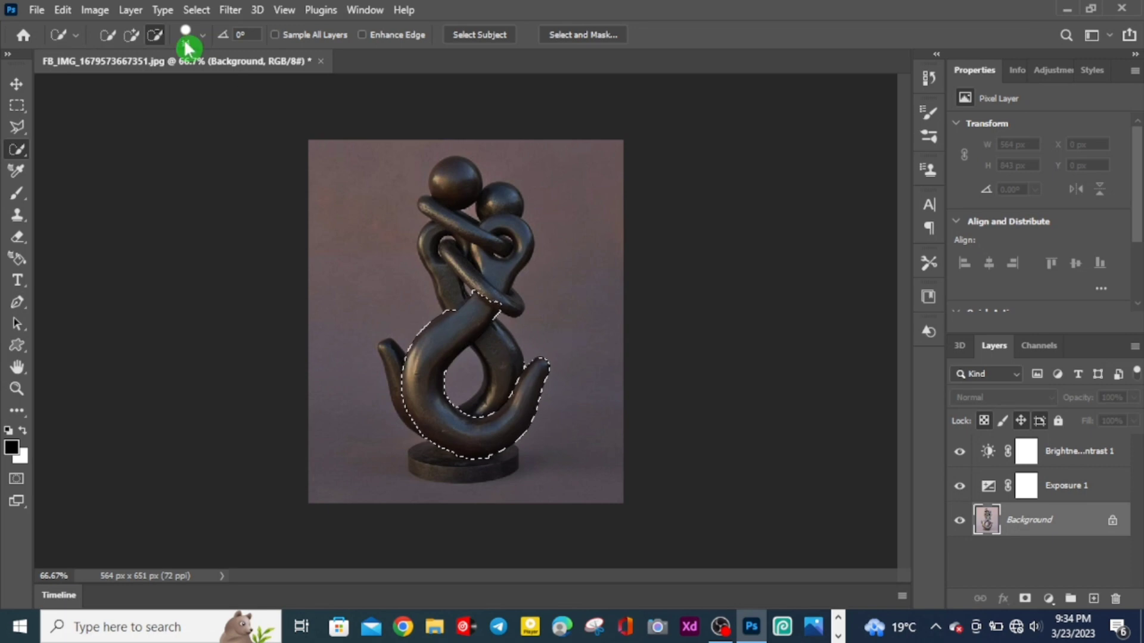
Step: Add the front figure's upper body and small head sphere to the selection, subtracting the larger sphere and its surroundings
click(131, 35)
mouse_move(513, 253)
mouse_down()
mouse_move(506, 266)
mouse_move(525, 241)
mouse_move(503, 192)
mouse_move(485, 202)
mouse_up()
mouse_move(398, 292)
mouse_down()
mouse_move(467, 286)
mouse_move(403, 290)
mouse_move(432, 246)
mouse_up()
click(156, 36)
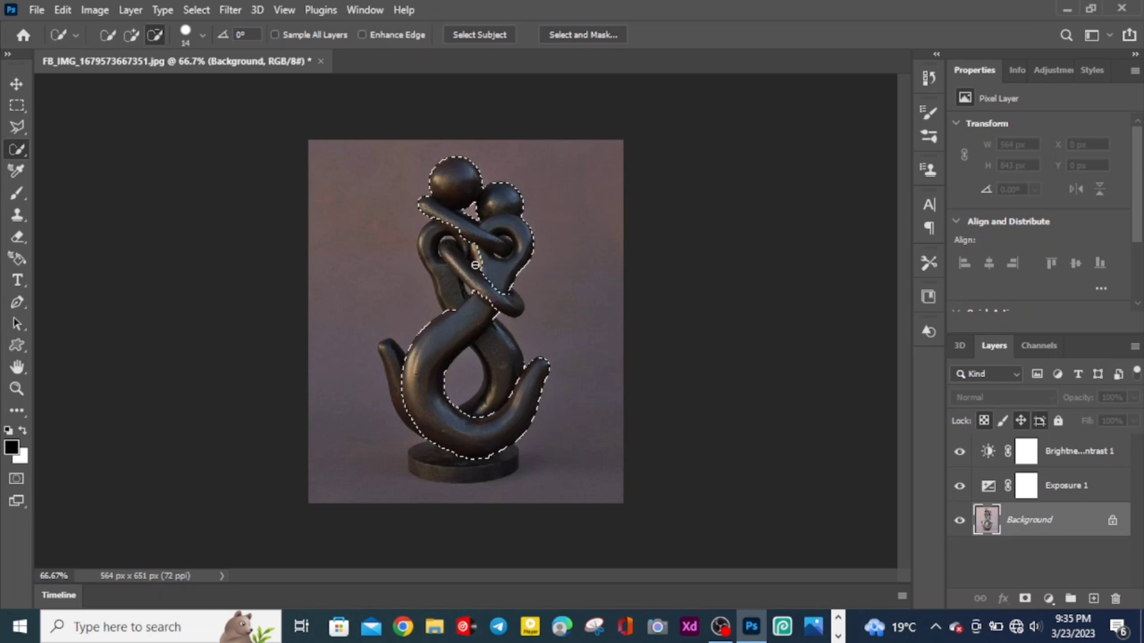
drag(423, 169, 441, 190)
Step: Reduce the selection brush to 9 px and add the front figure's upper diagonal arm to the selection
click(131, 34)
click(203, 34)
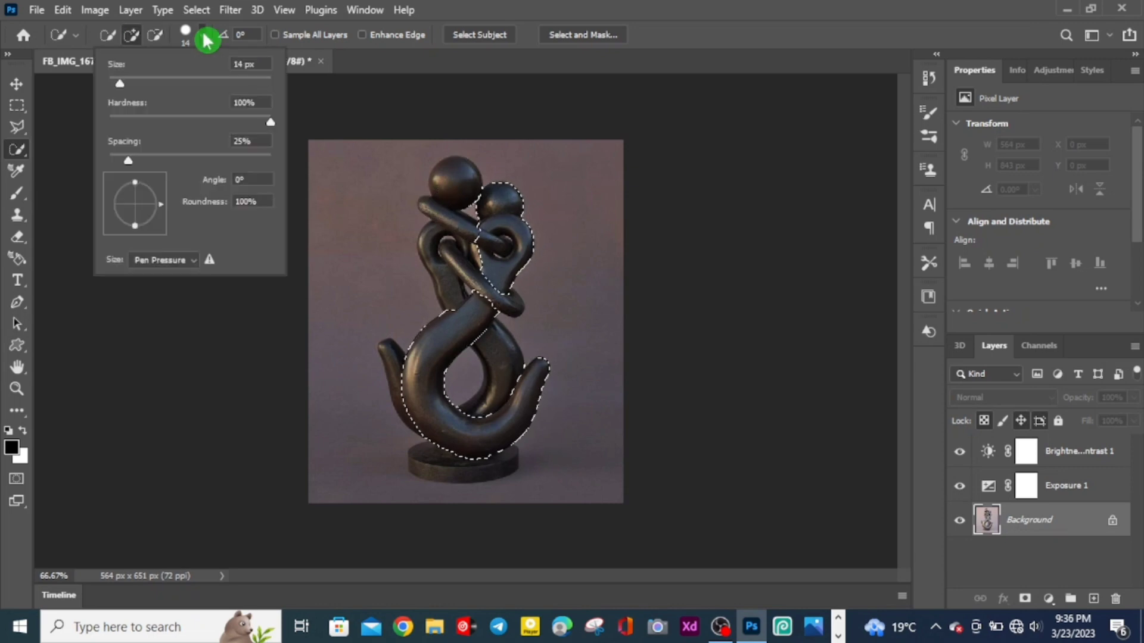
drag(122, 88, 119, 88)
drag(483, 237, 468, 230)
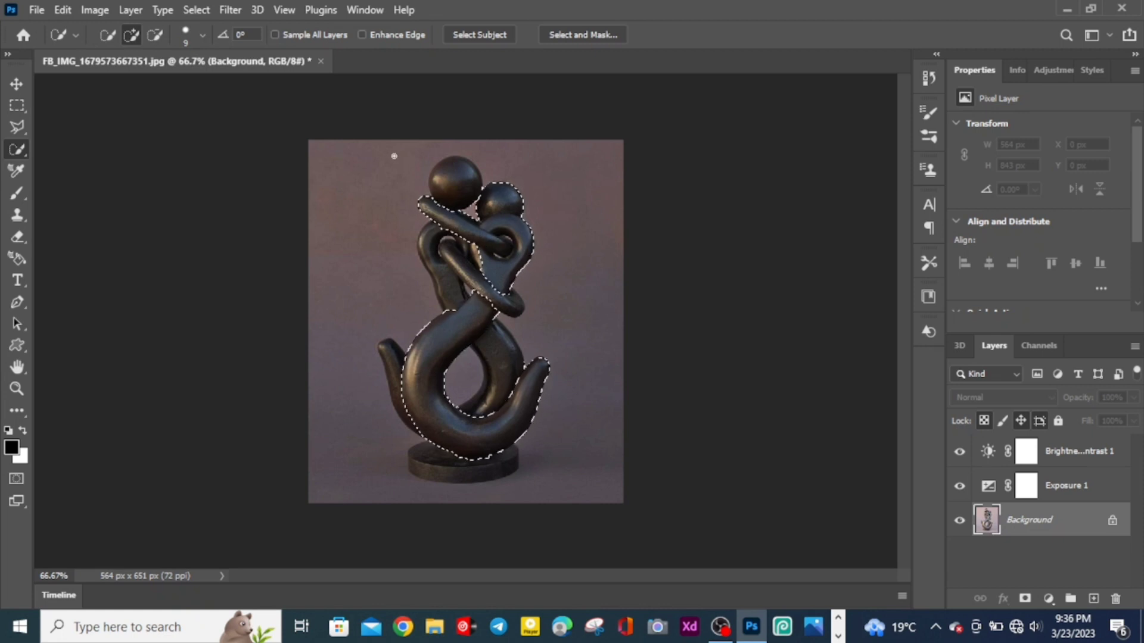
key(alt)
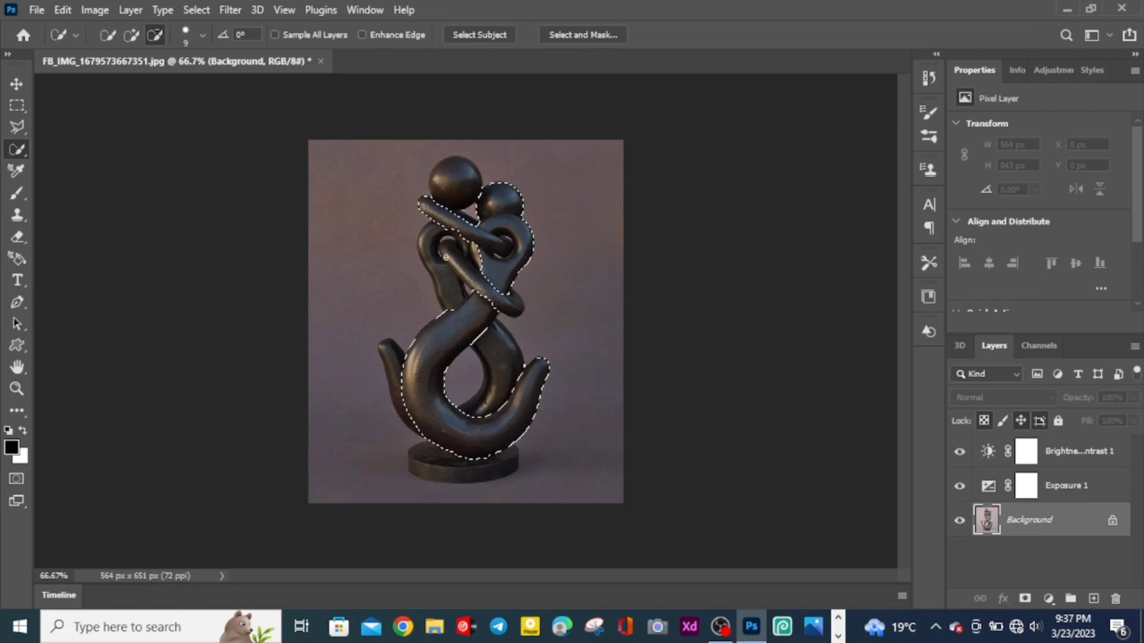
Step: Refine the selection where the lower arm crosses the front hook with a 4 px brush, and copy the selected figure to a new layer
click(132, 35)
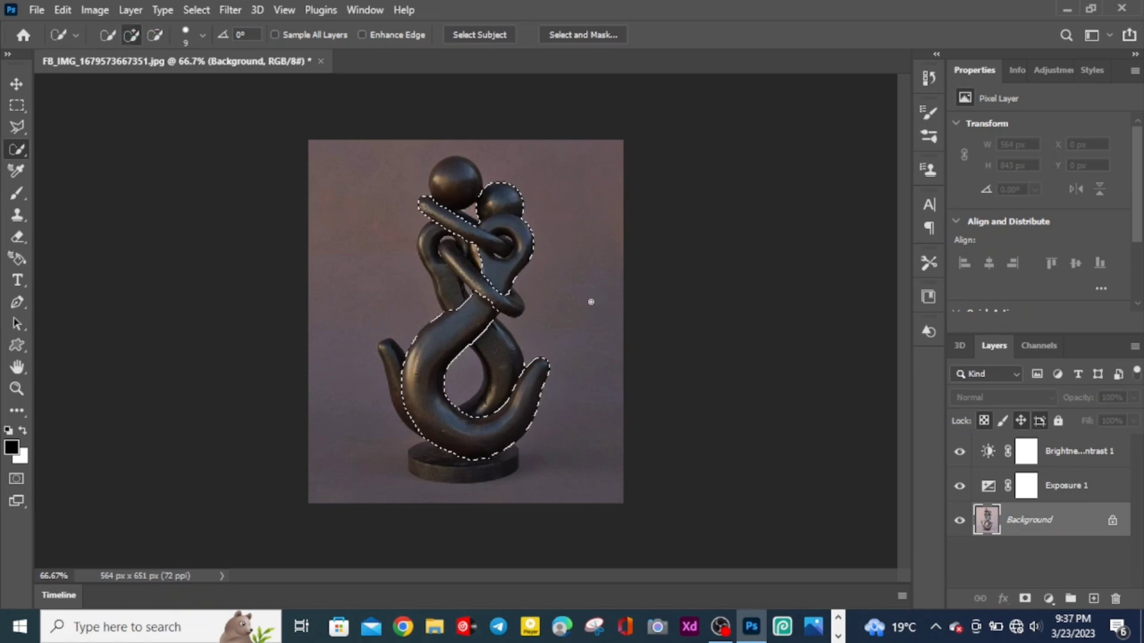
click(204, 34)
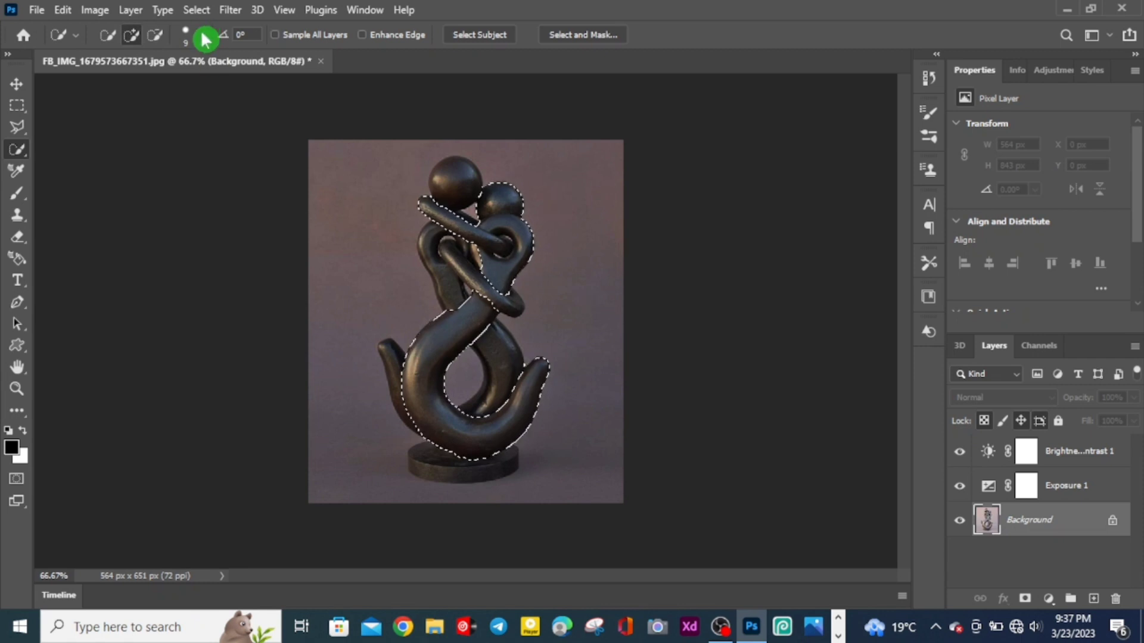
drag(115, 92, 110, 91)
click(495, 303)
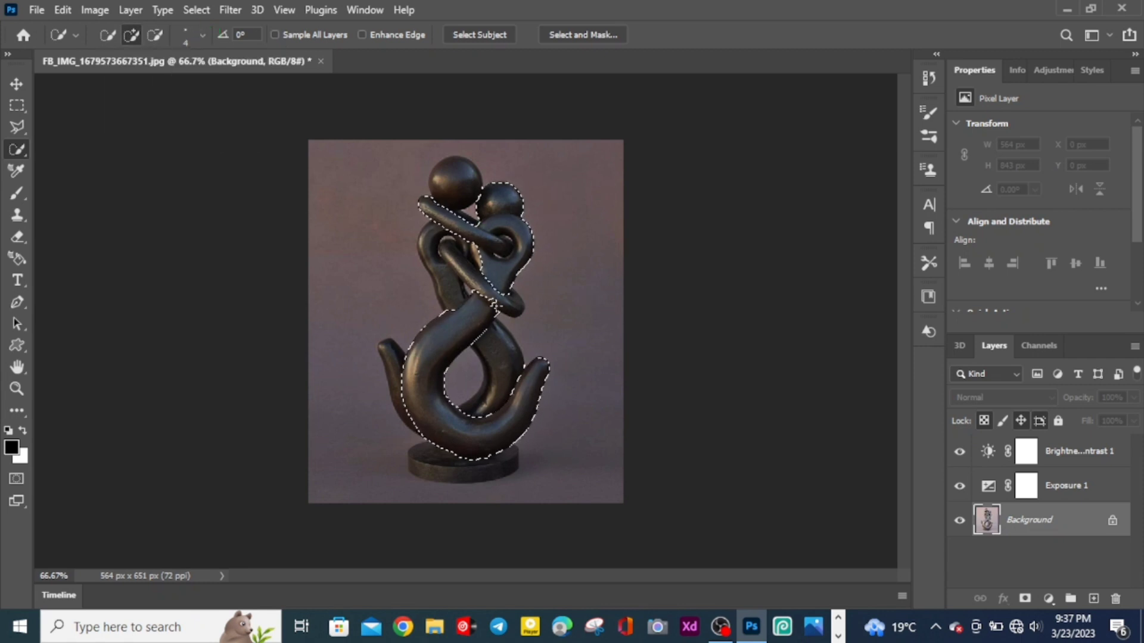
click(155, 35)
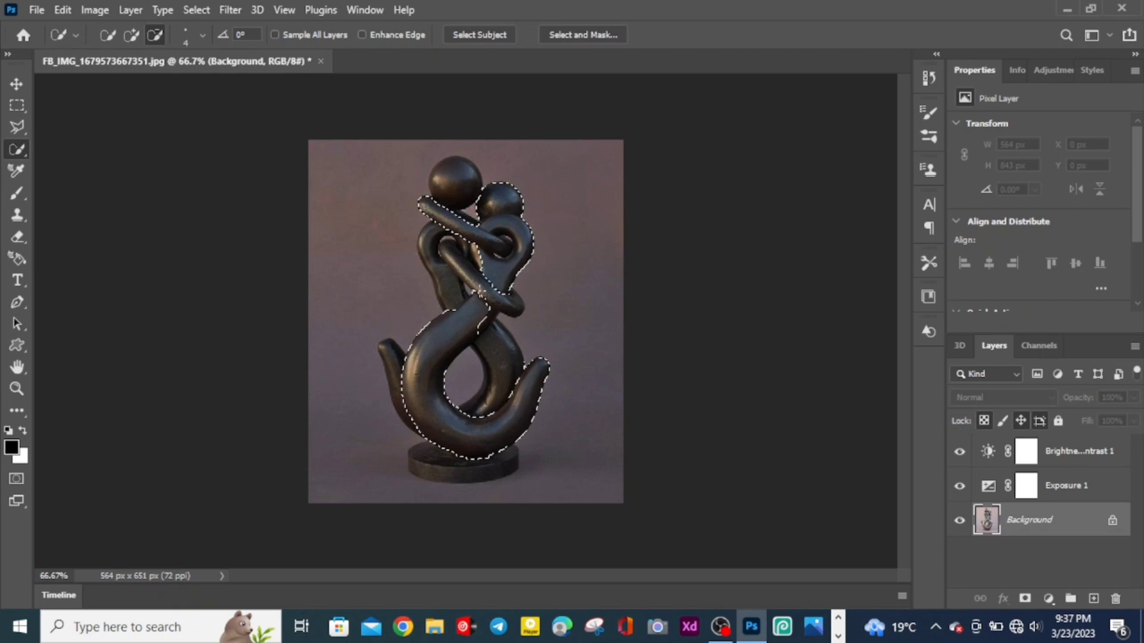
click(131, 36)
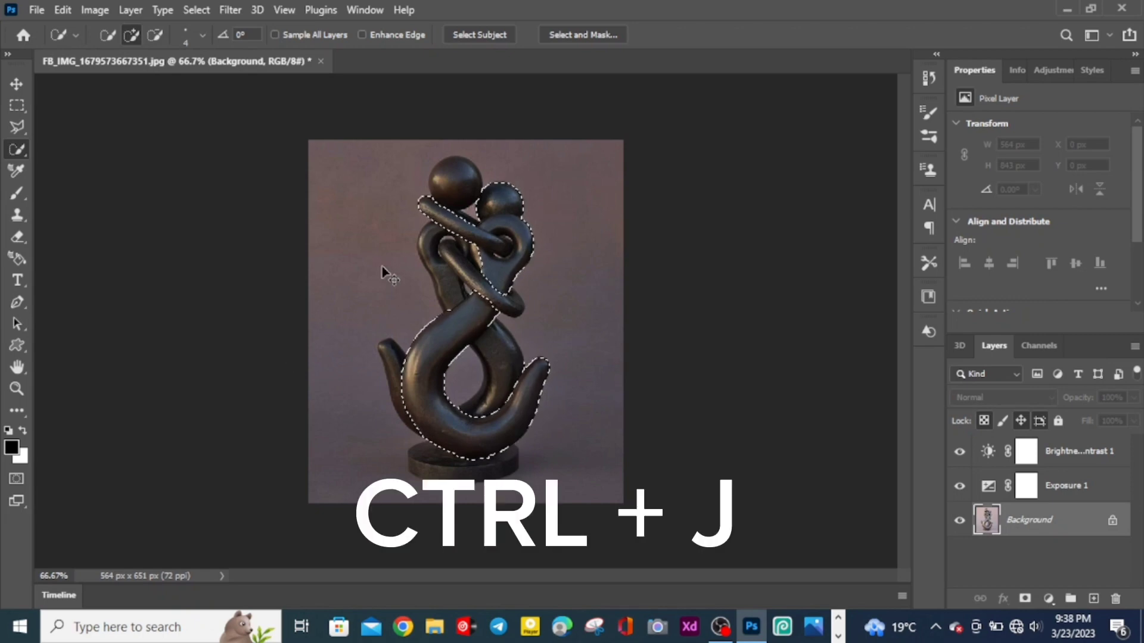
key(ctrl+j)
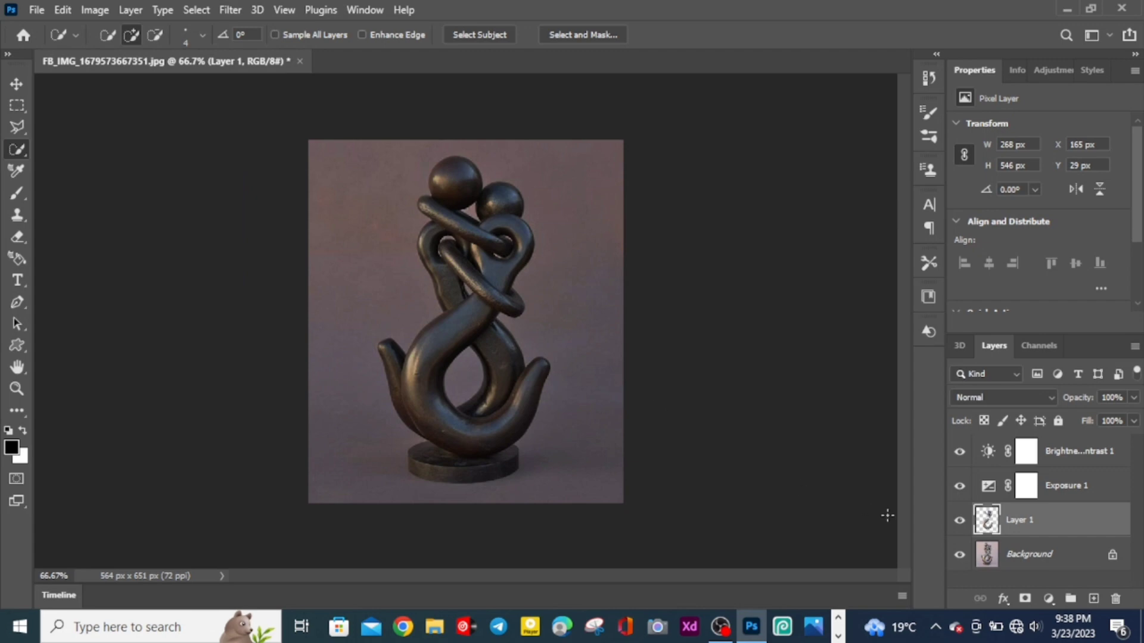
Step: Select the rear figure's large head sphere on the Background layer with a 10 px Quick Selection brush, subtracting the spill beside it
click(1011, 560)
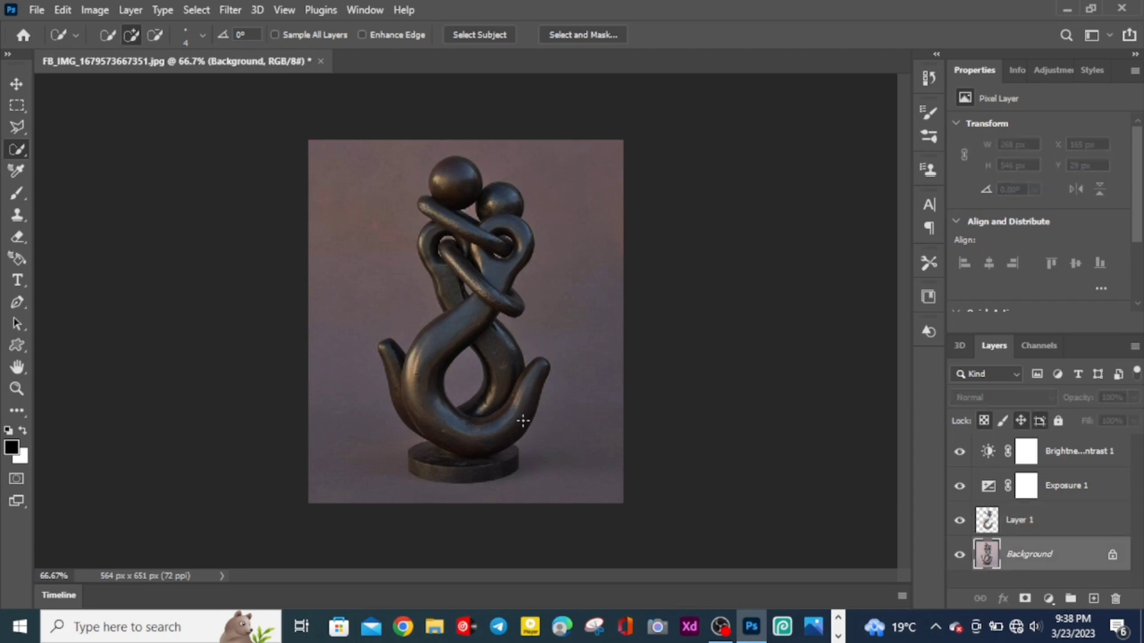
click(203, 35)
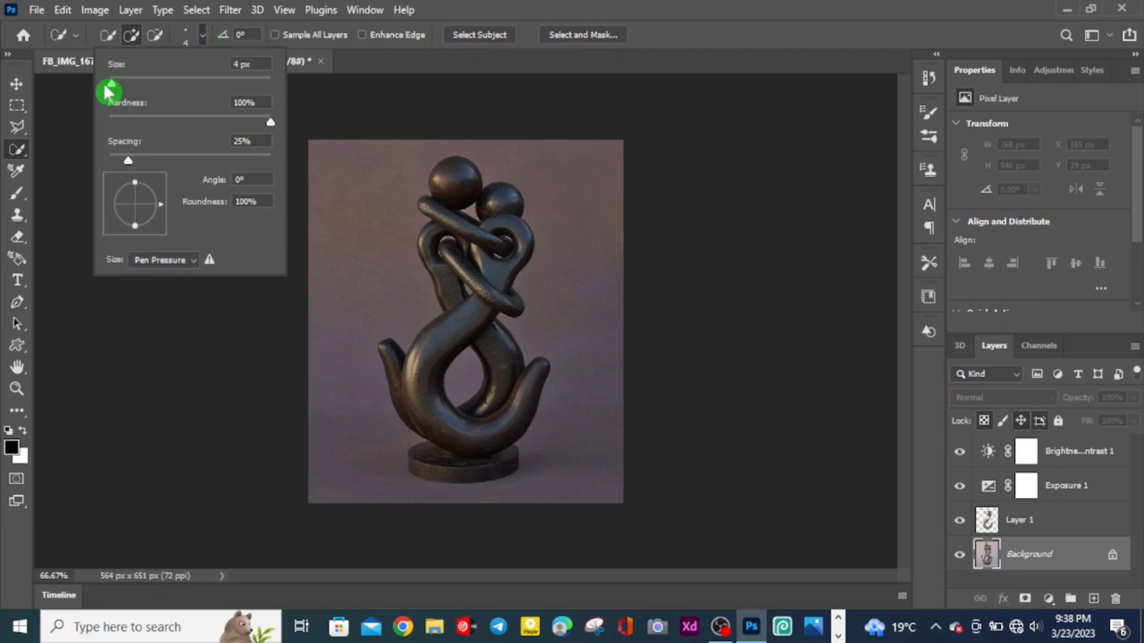
drag(111, 89, 118, 90)
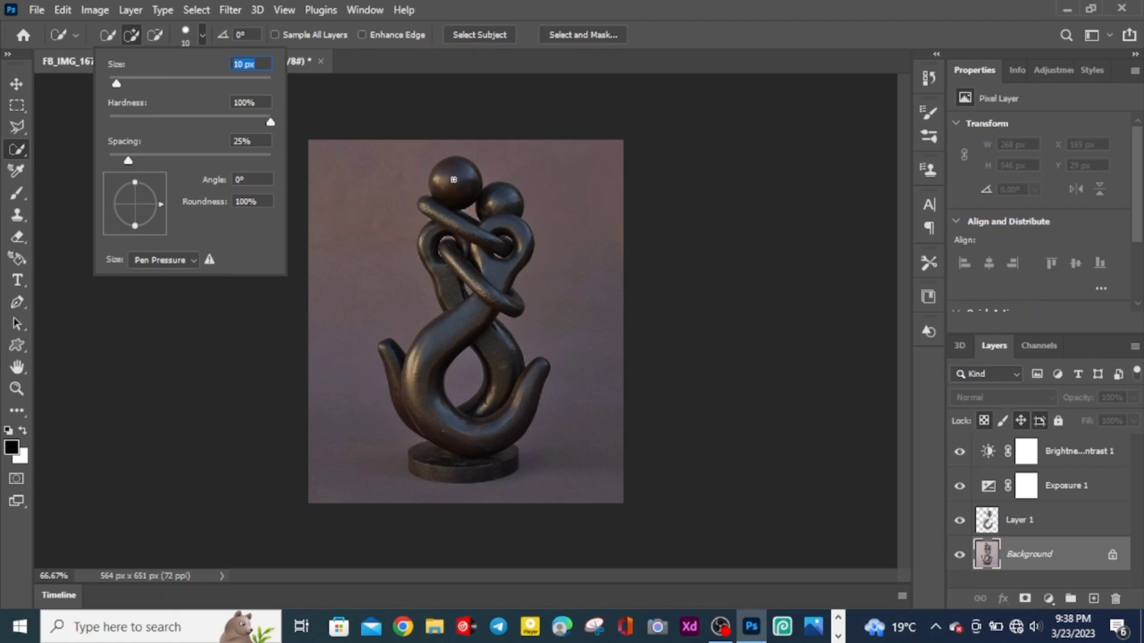
drag(446, 164, 468, 195)
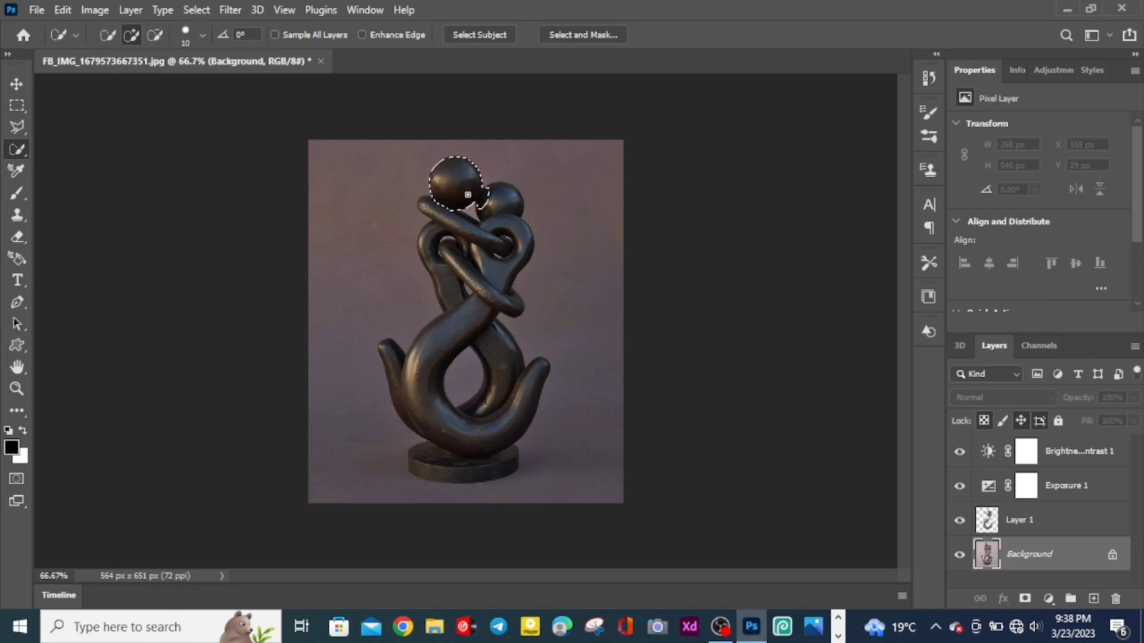
click(155, 36)
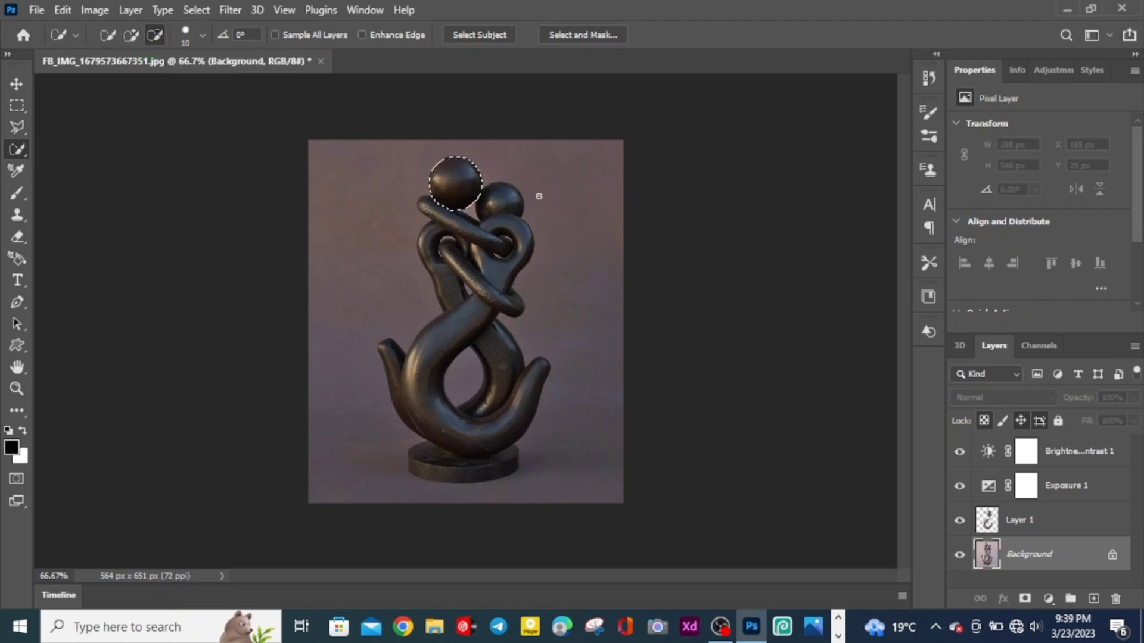
Step: Add the rear figure's body, loop and upturned hook tip to the selection, subtracting the opening inside the loop
click(131, 34)
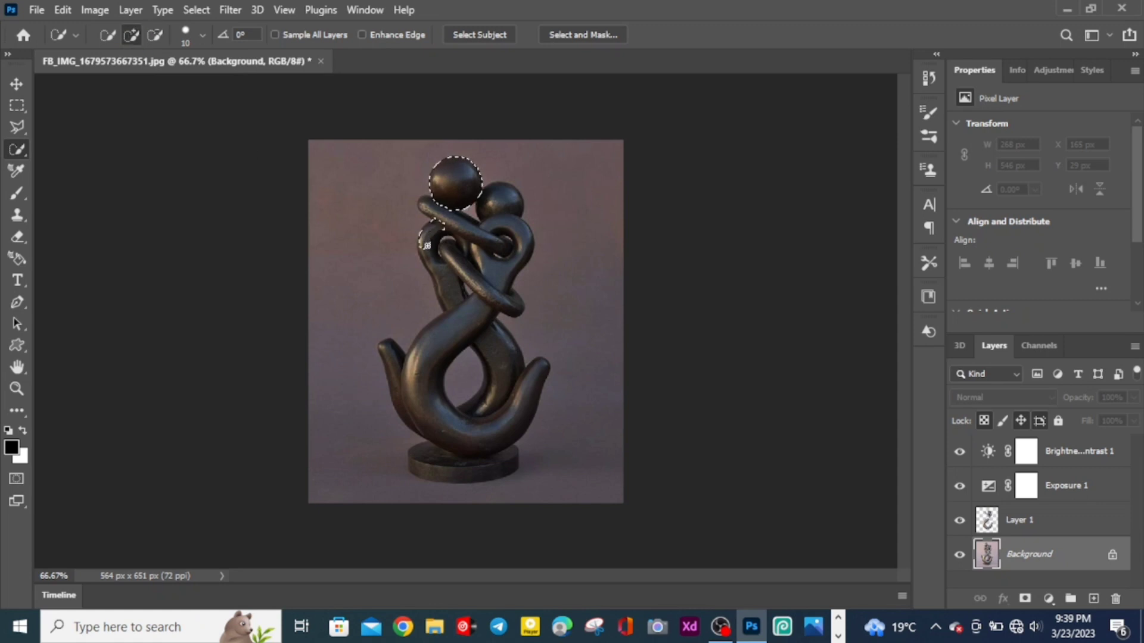
mouse_move(425, 241)
mouse_down()
mouse_move(453, 268)
mouse_move(447, 301)
mouse_up()
mouse_move(498, 333)
mouse_down()
mouse_move(503, 367)
mouse_move(465, 405)
mouse_up()
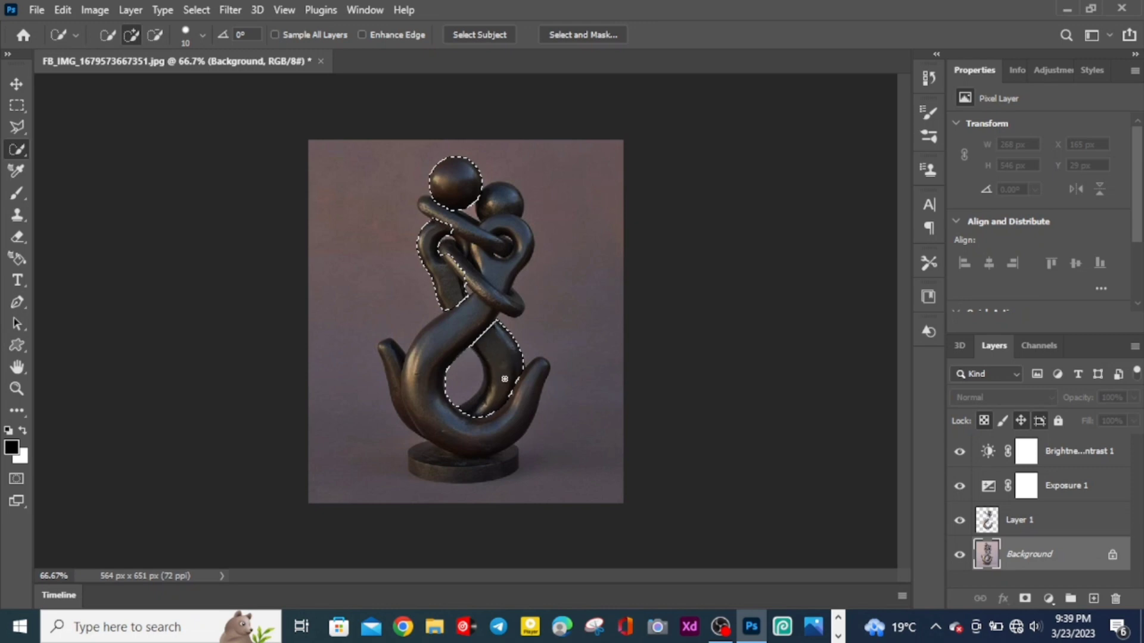
drag(388, 359, 410, 424)
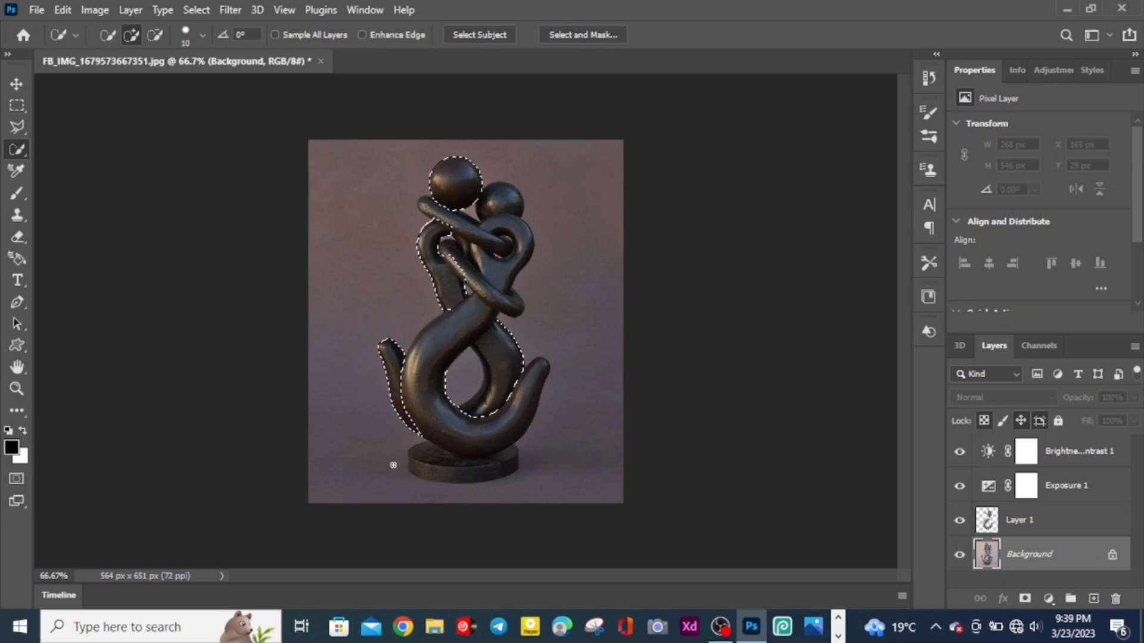
click(155, 35)
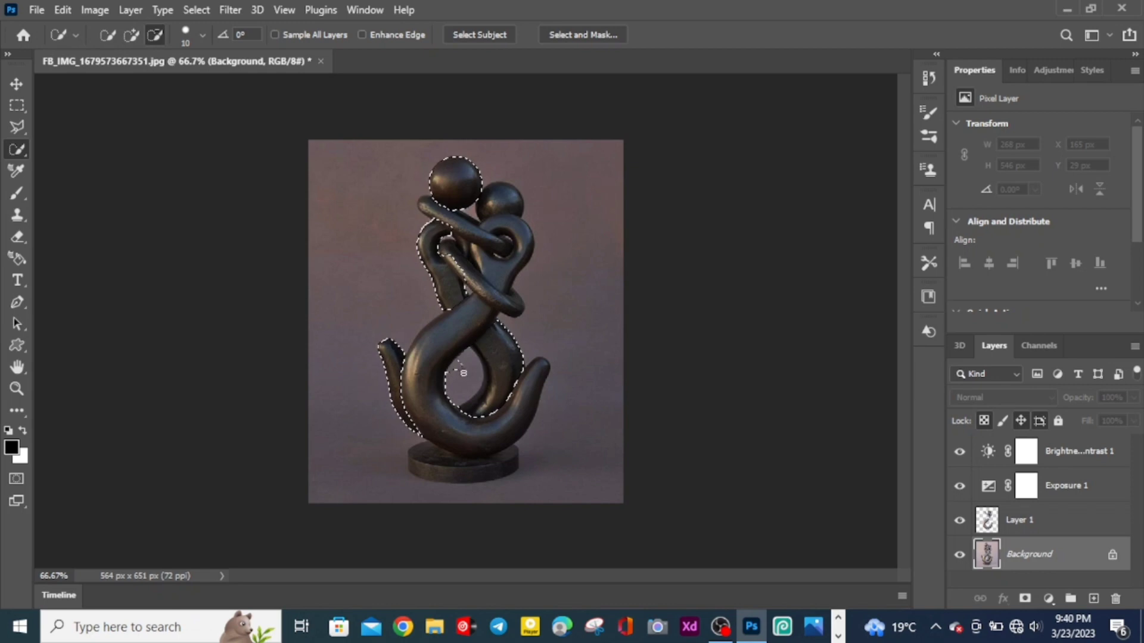
drag(463, 373, 466, 360)
Step: Add the rear figure's lower diagonal arm to the selection and subtract the front figure's upper arm with a 4 px brush
click(131, 35)
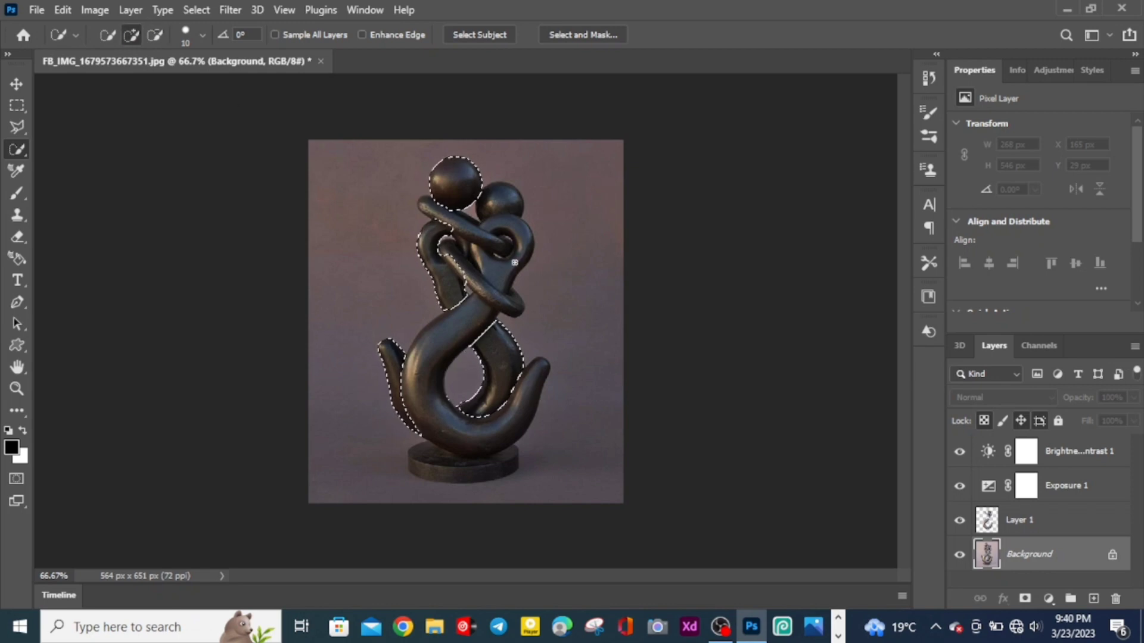
mouse_move(522, 305)
mouse_down()
mouse_move(494, 298)
mouse_move(472, 238)
mouse_move(474, 278)
mouse_up()
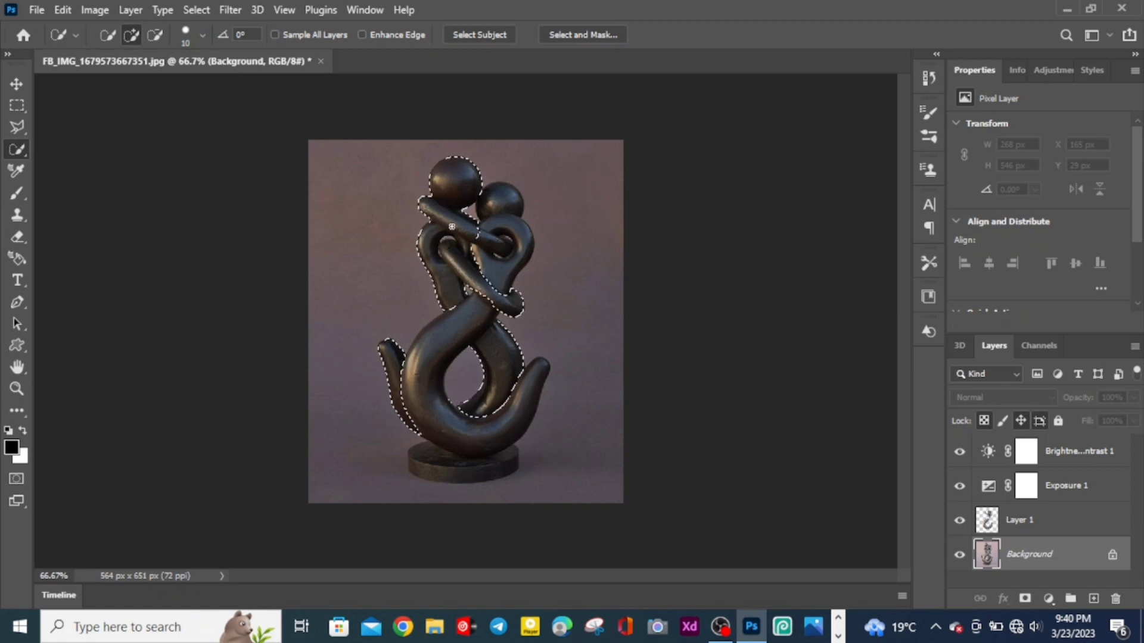
click(155, 34)
click(203, 35)
drag(119, 88, 112, 84)
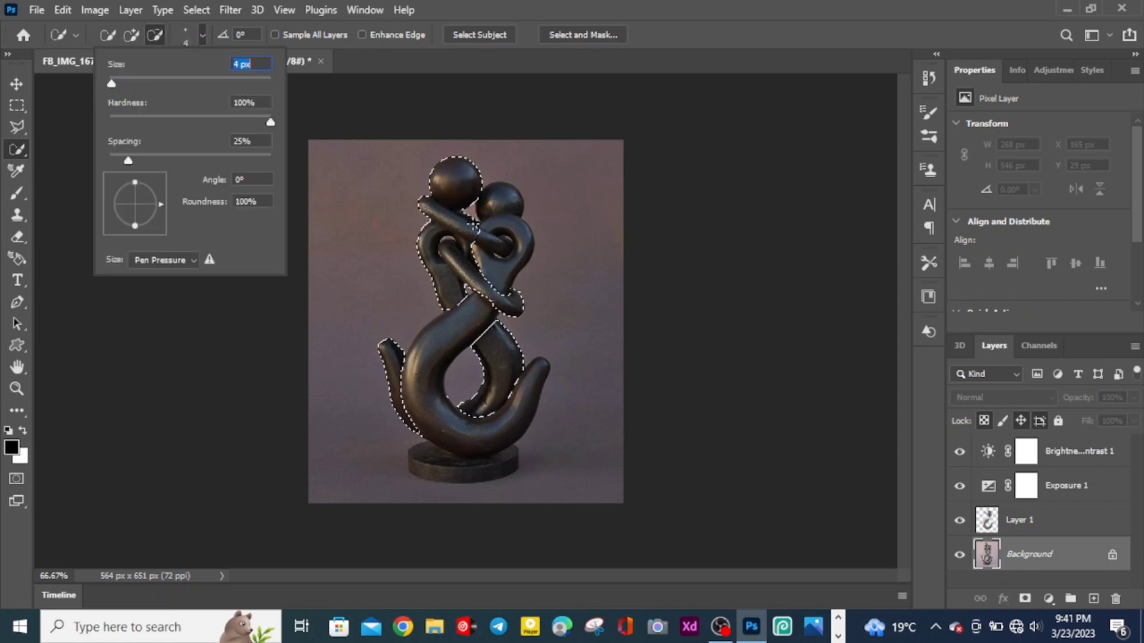
key(Return)
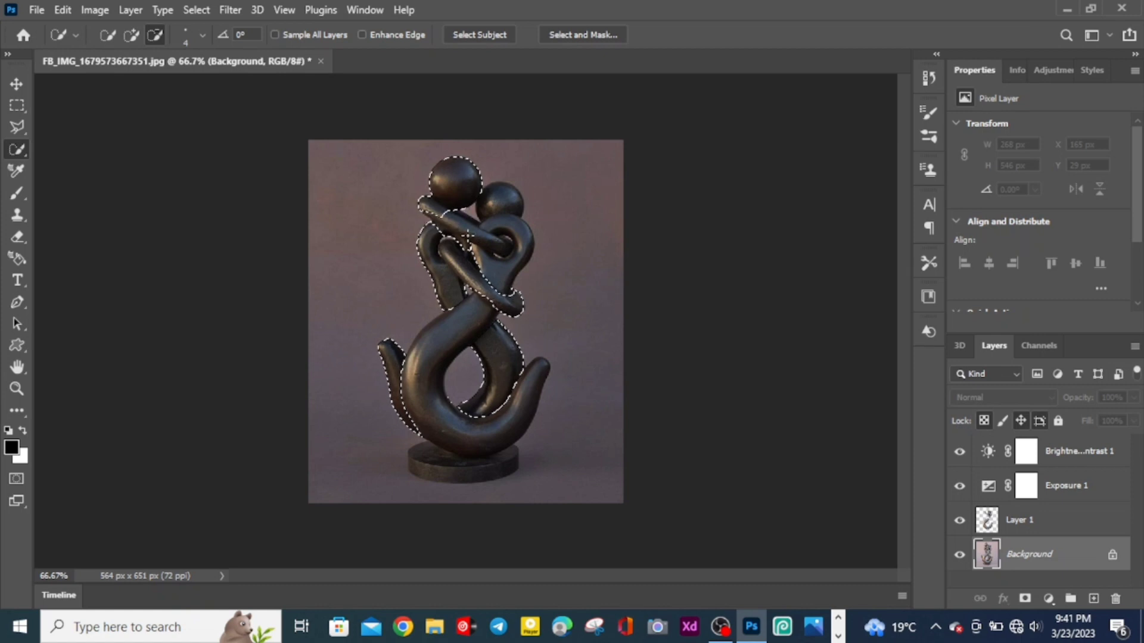
Step: Refine the selection between the rear figure's head and the upper arm, and copy the selected figure to a new layer
click(131, 35)
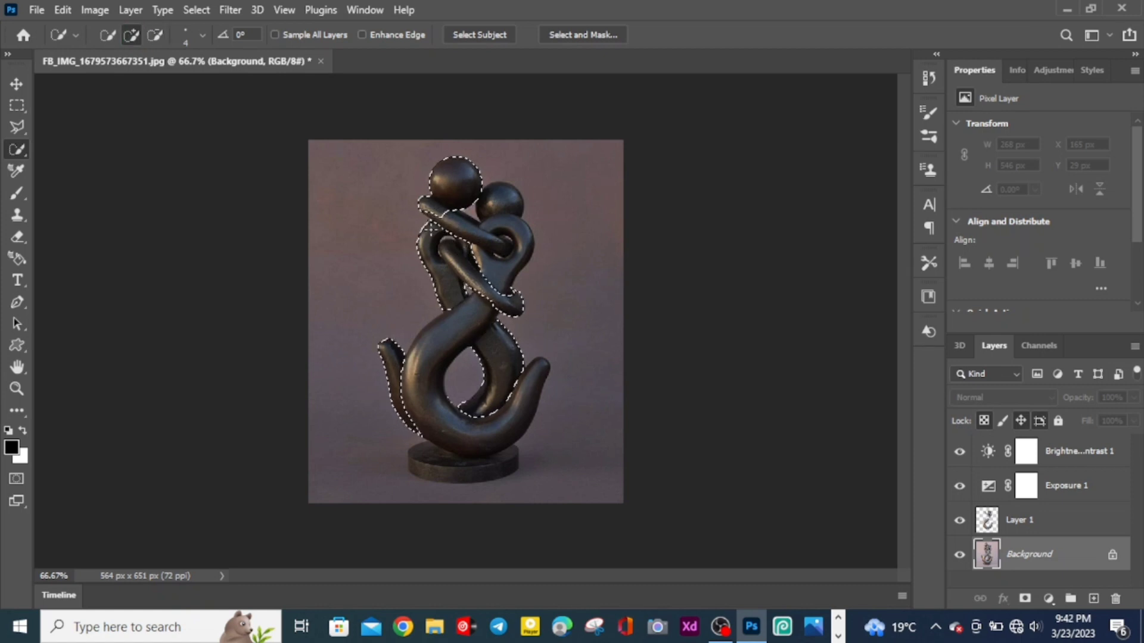
click(155, 34)
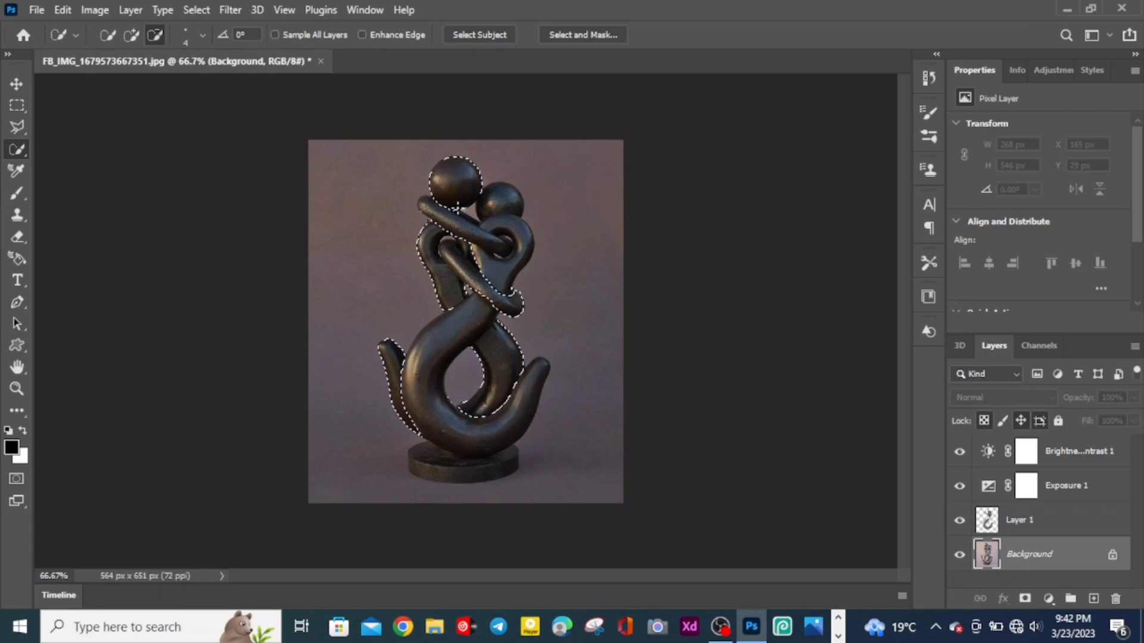
click(131, 34)
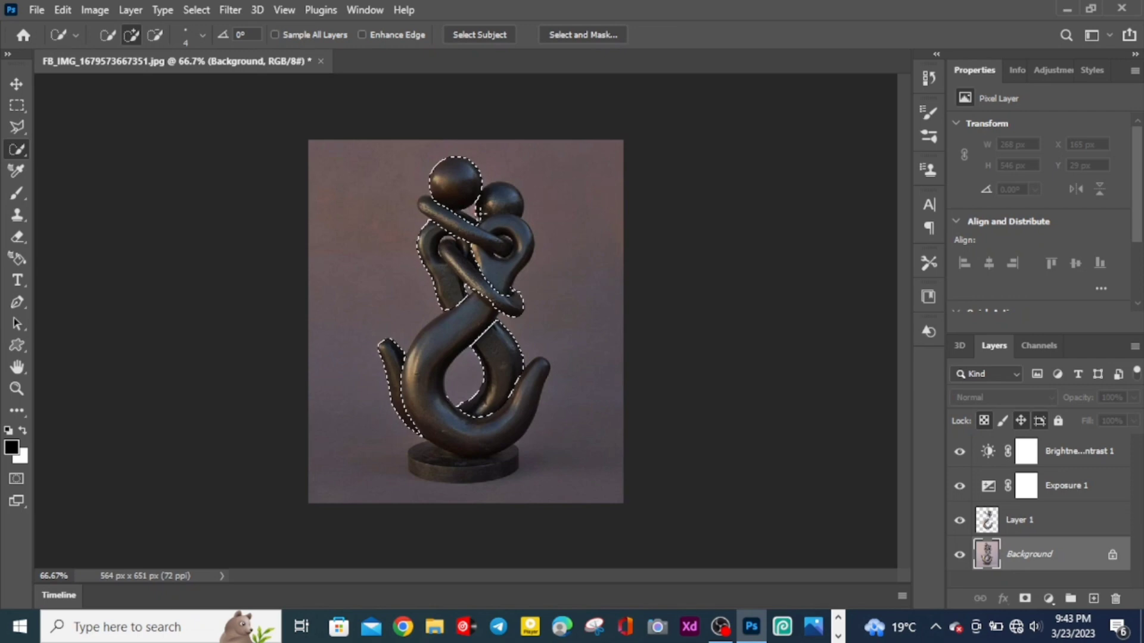
key(alt)
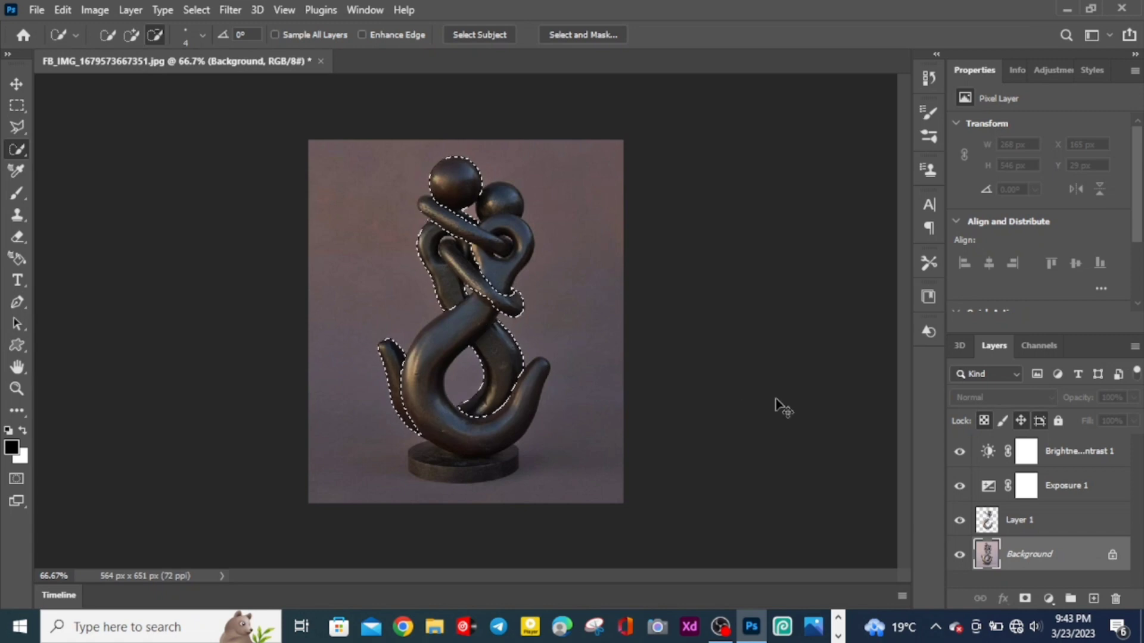
key(ctrl+j)
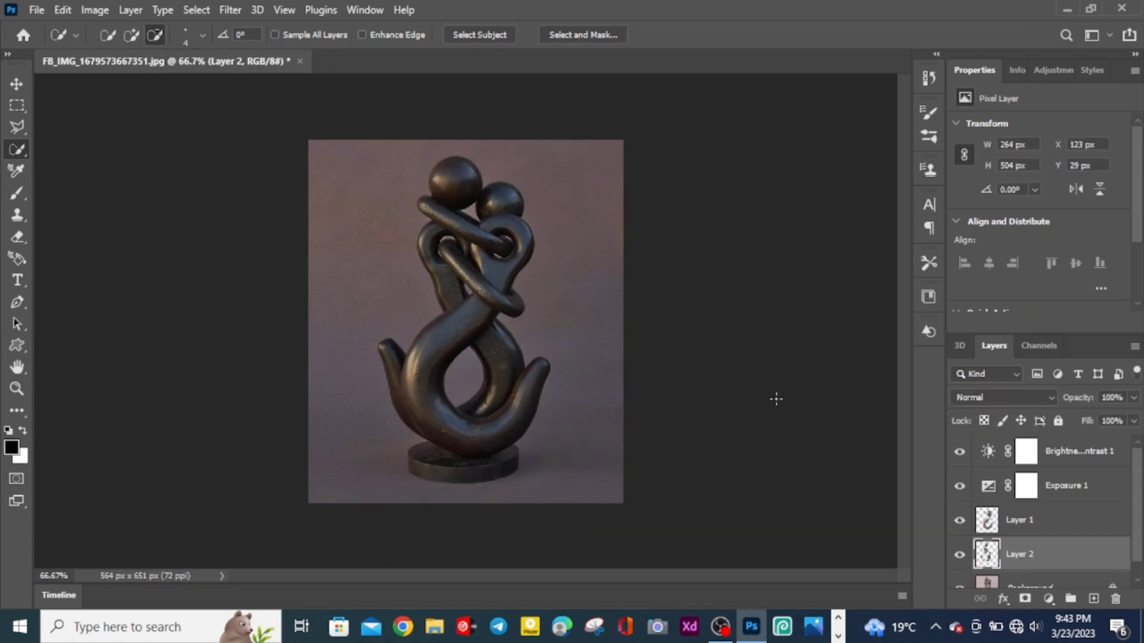
Step: Add a colorizing Hue/Saturation adjustment clipped to the rear figure's layer, with hue 204 and saturation 100
click(1048, 600)
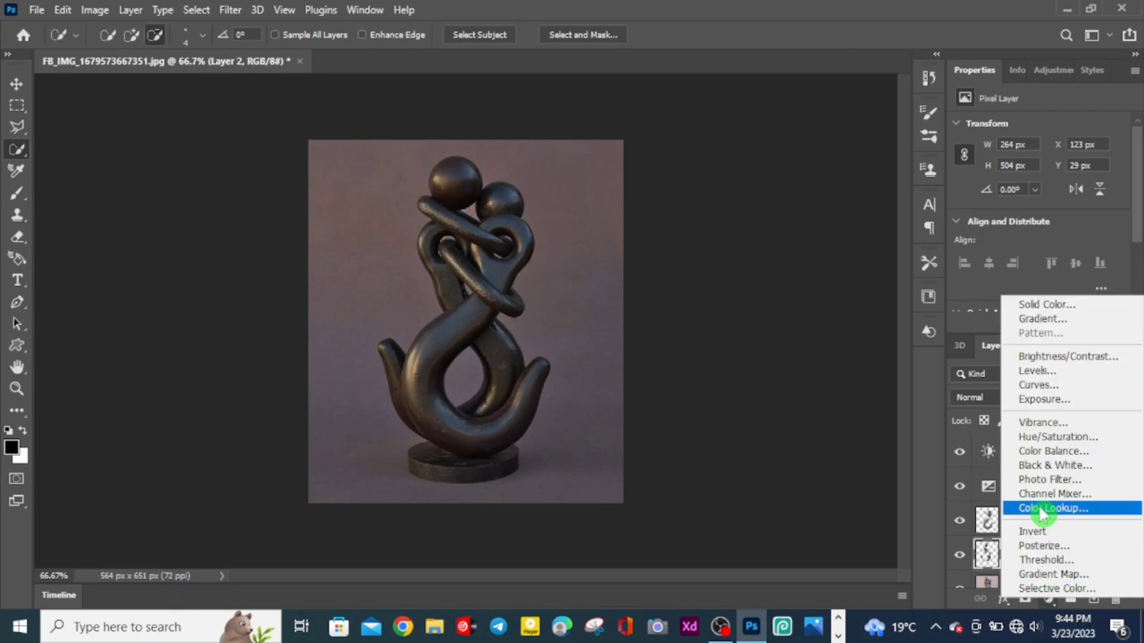
click(1044, 438)
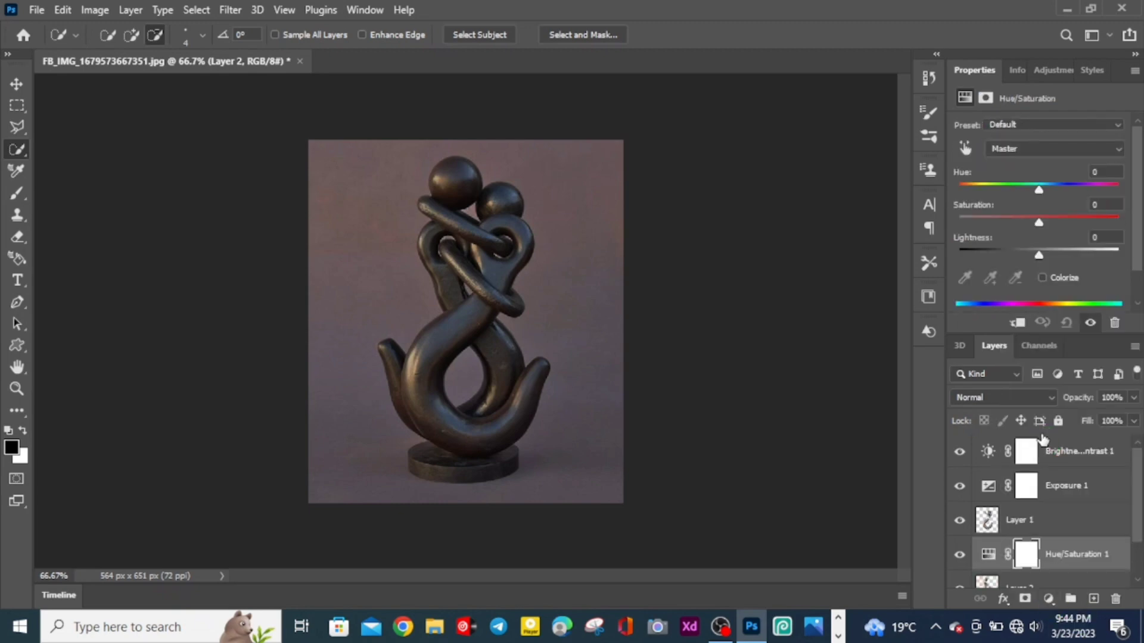
click(1050, 278)
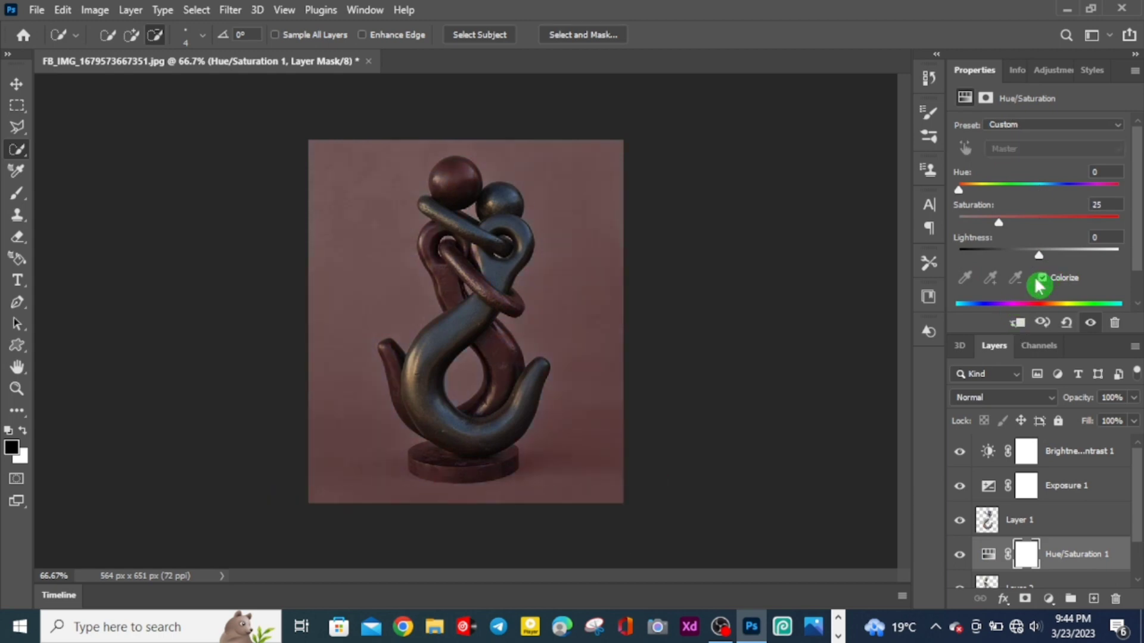
click(1017, 323)
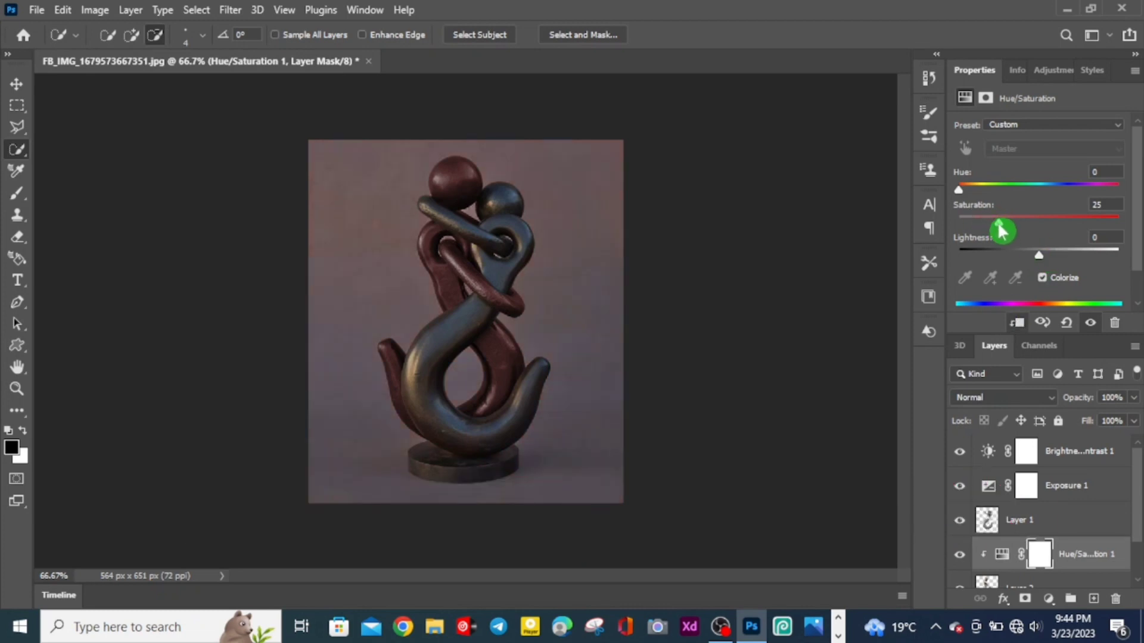
drag(1001, 229, 1126, 237)
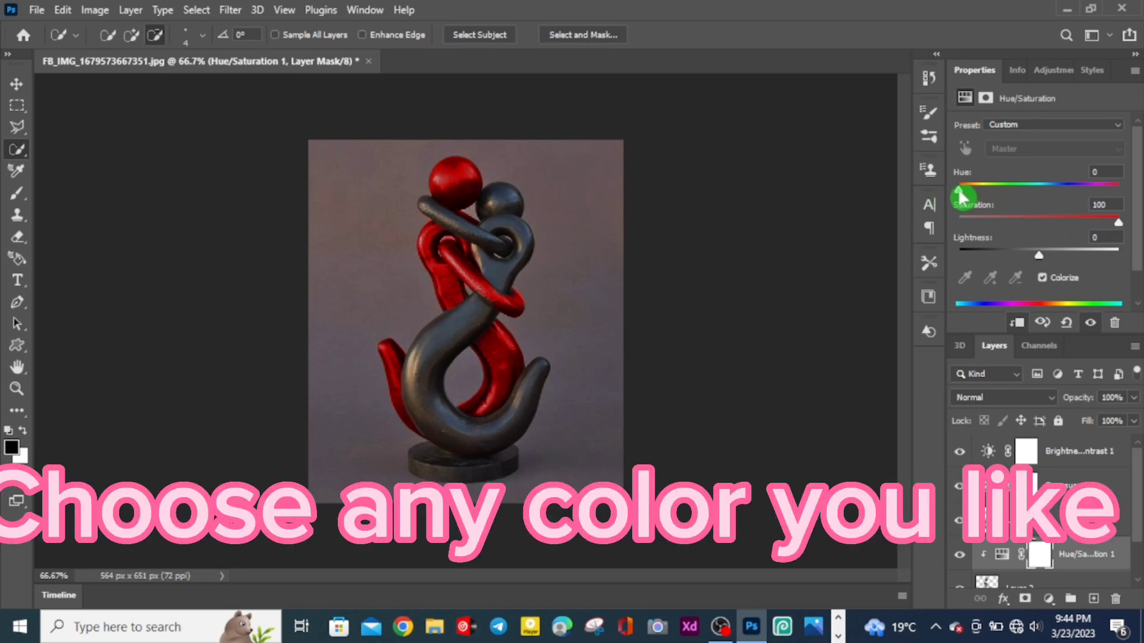
drag(960, 194, 1051, 206)
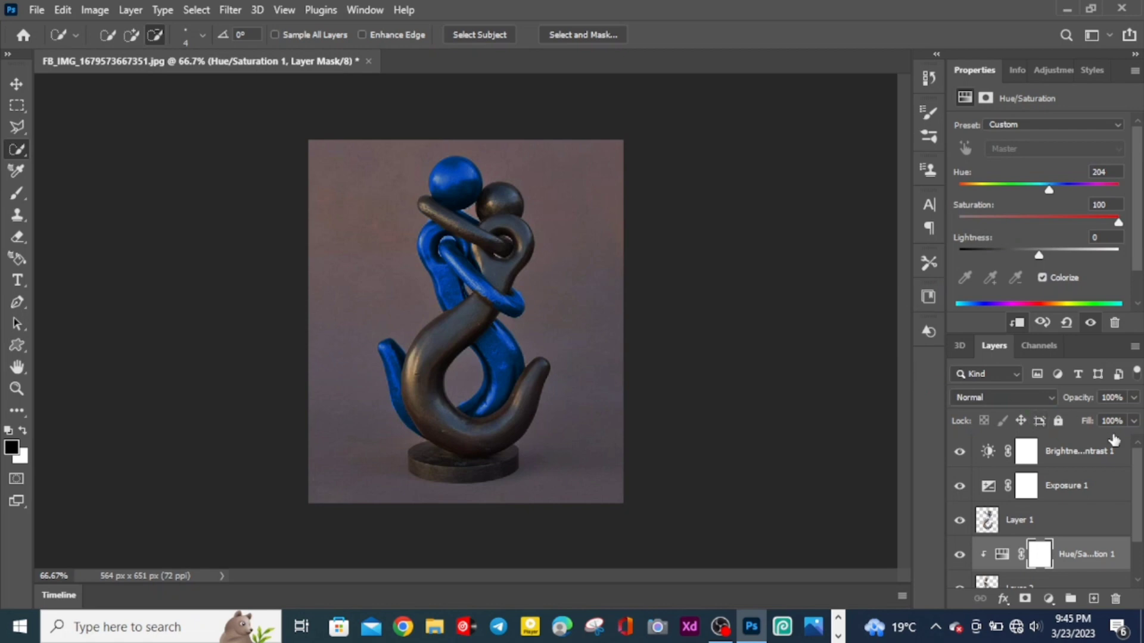
Step: Add a Hue/Saturation adjustment with Colorize enabled above Layer 1 and clip it to that layer
click(1007, 523)
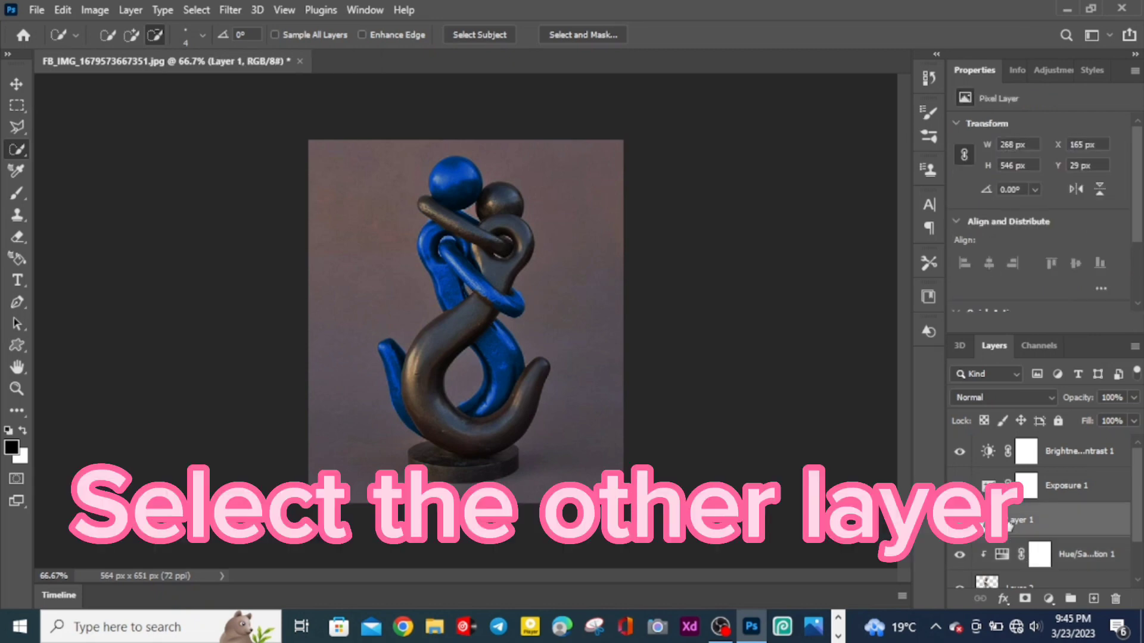
click(1049, 598)
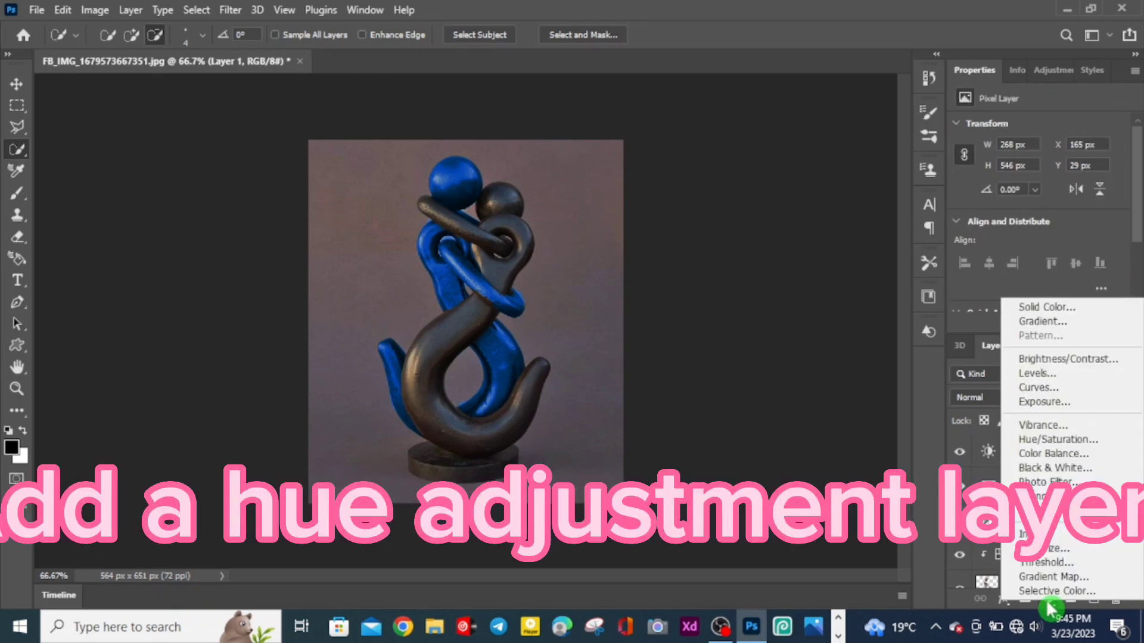
click(1050, 441)
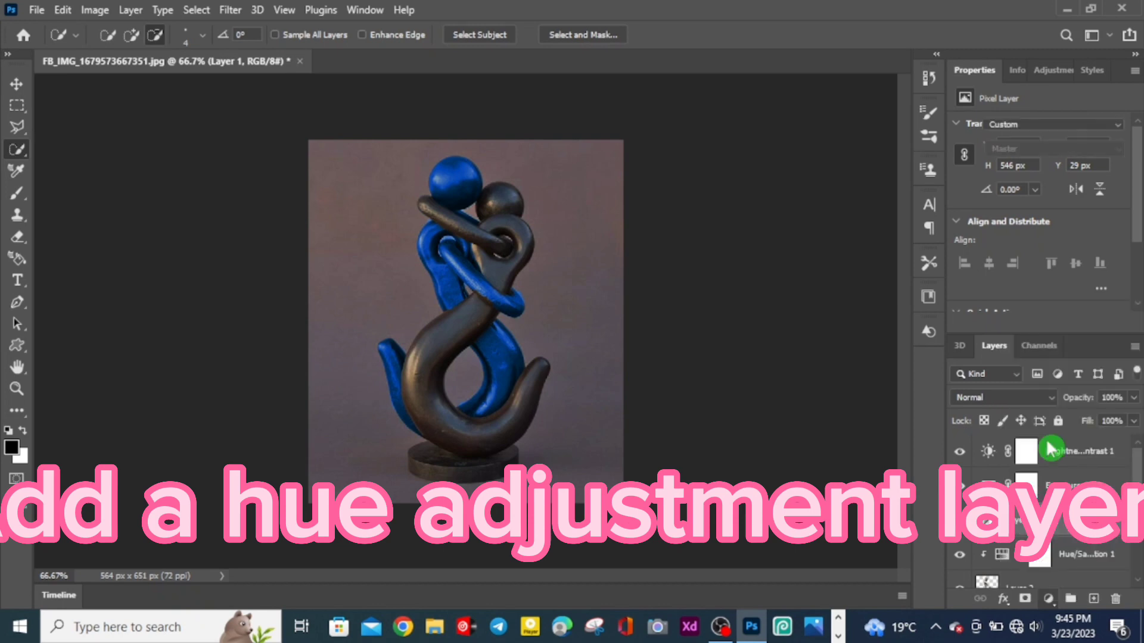
click(1043, 280)
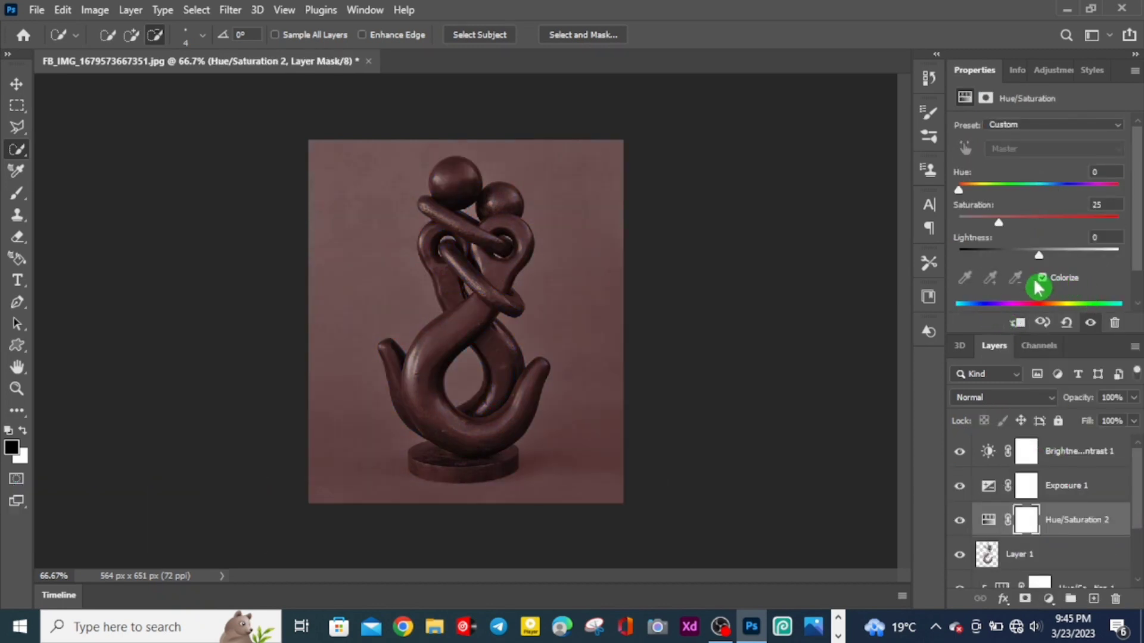
click(1017, 323)
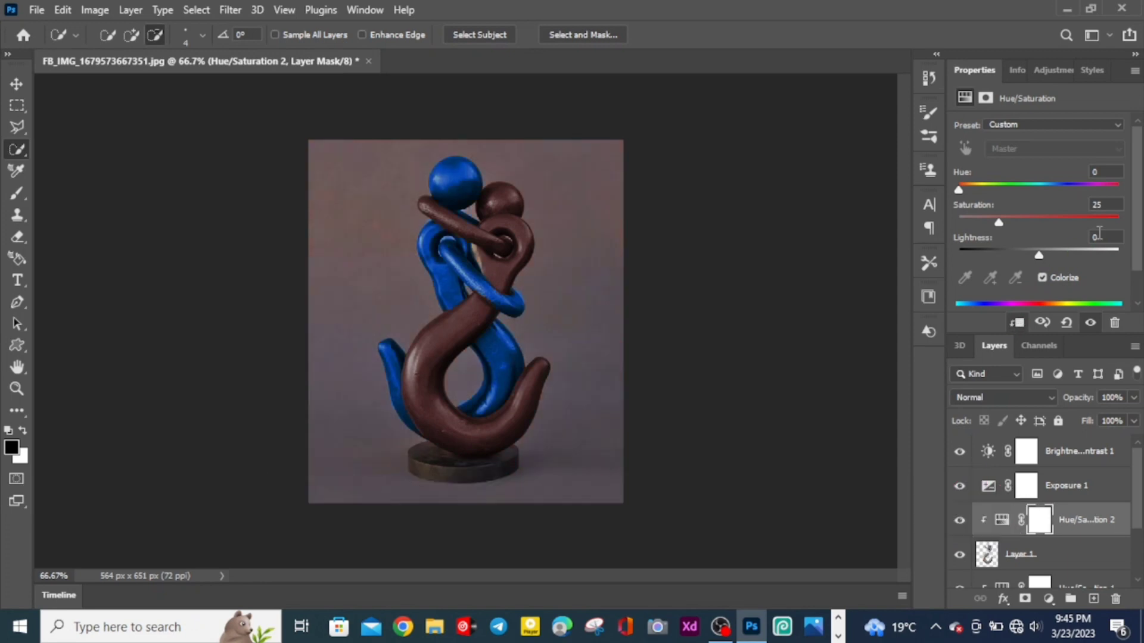
Step: Color the front figure red with saturation 100, hue 0 and lightness -4
click(996, 224)
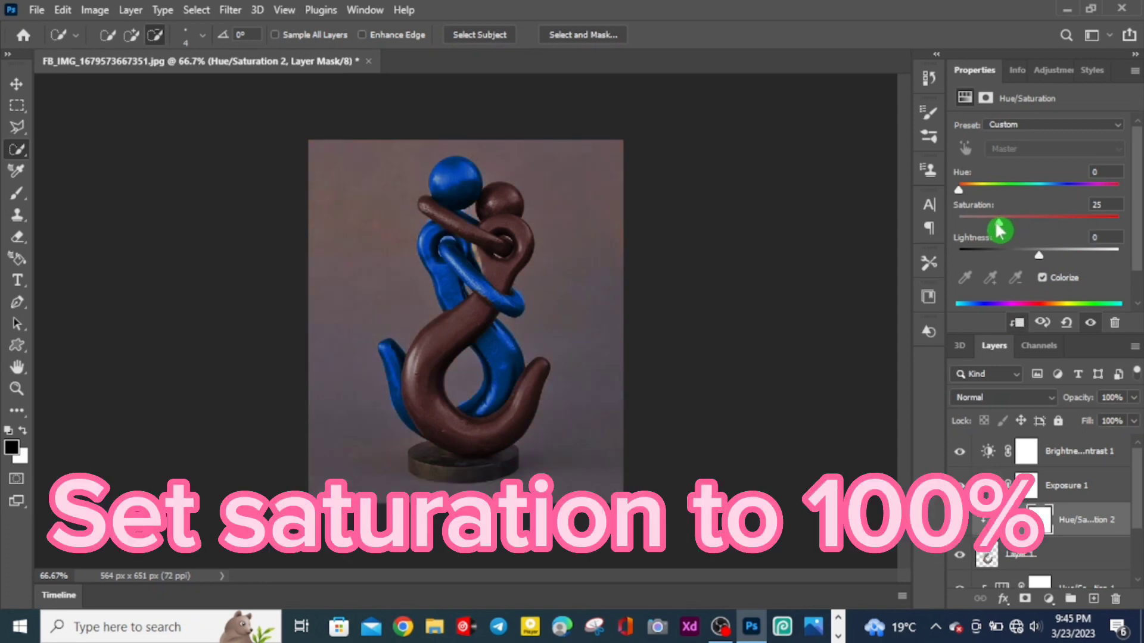
drag(1024, 230, 1135, 236)
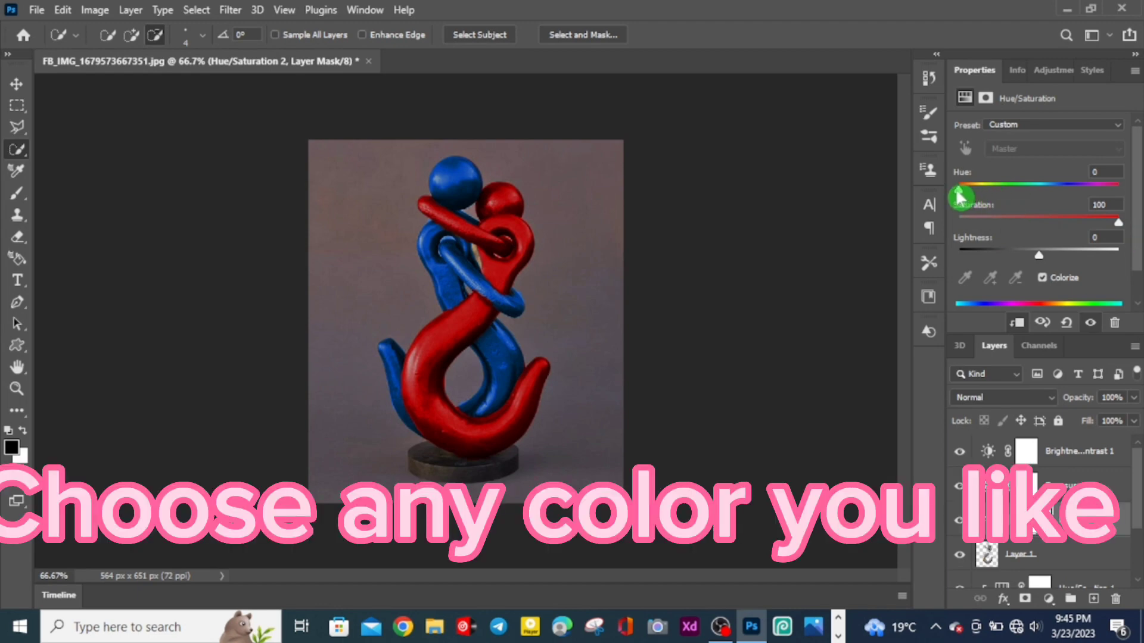
mouse_move(960, 197)
mouse_down()
mouse_move(1002, 198)
mouse_move(953, 203)
mouse_up()
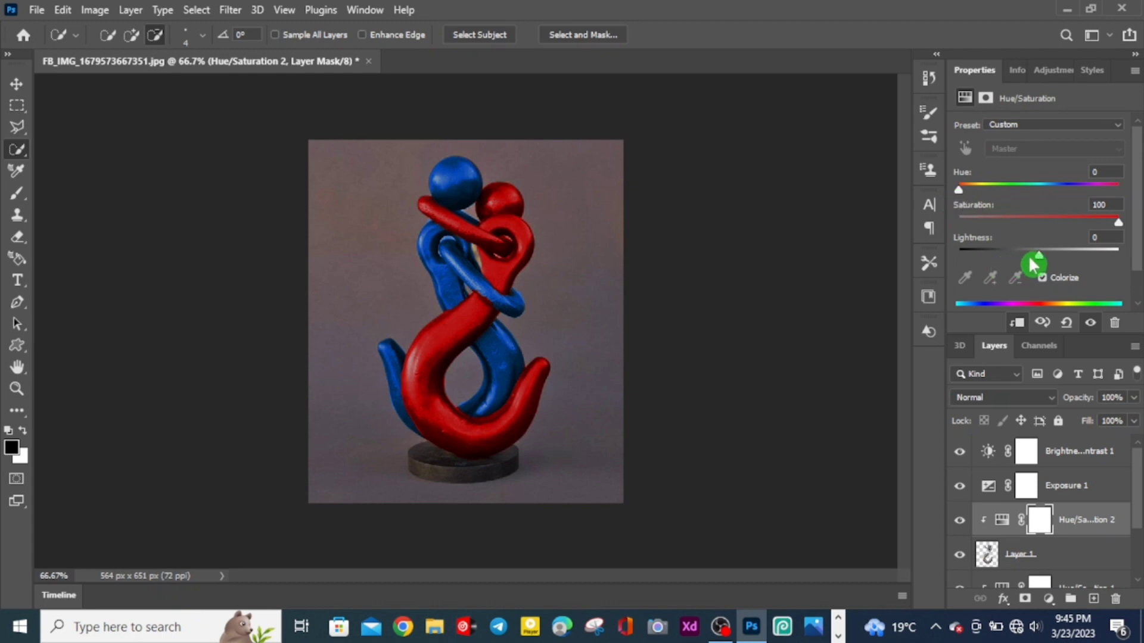
mouse_move(1040, 256)
mouse_down()
mouse_move(1023, 257)
mouse_move(1036, 257)
mouse_up()
Step: Add a Brightness/Contrast adjustment directly above the Background layer, with brightness -49 and contrast 30
scroll(1138, 531, down, 3)
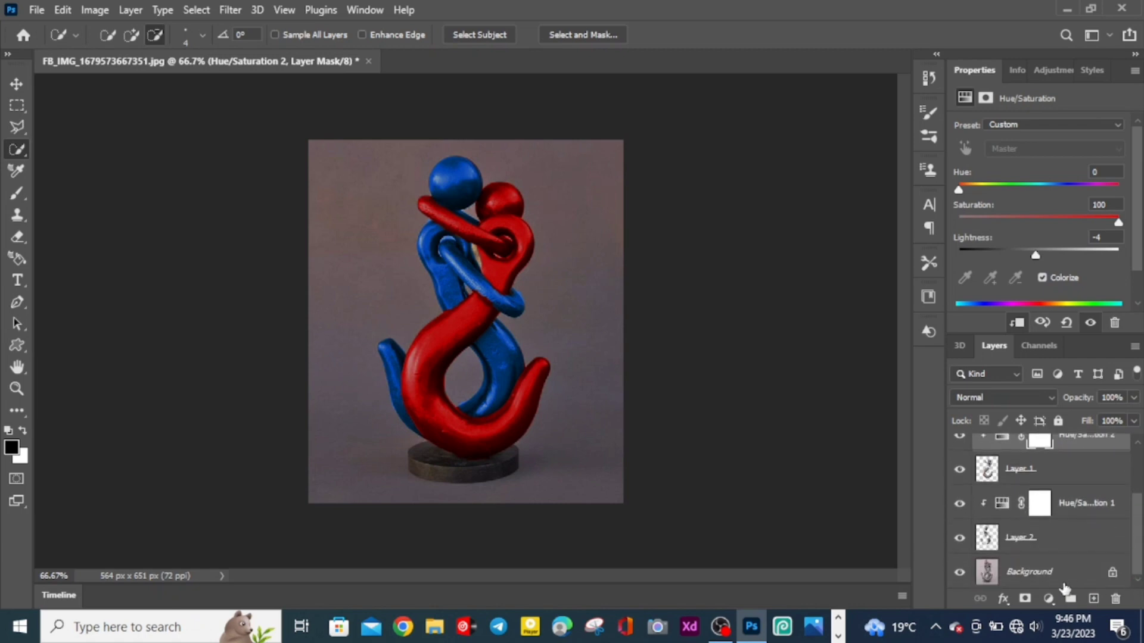
click(1029, 576)
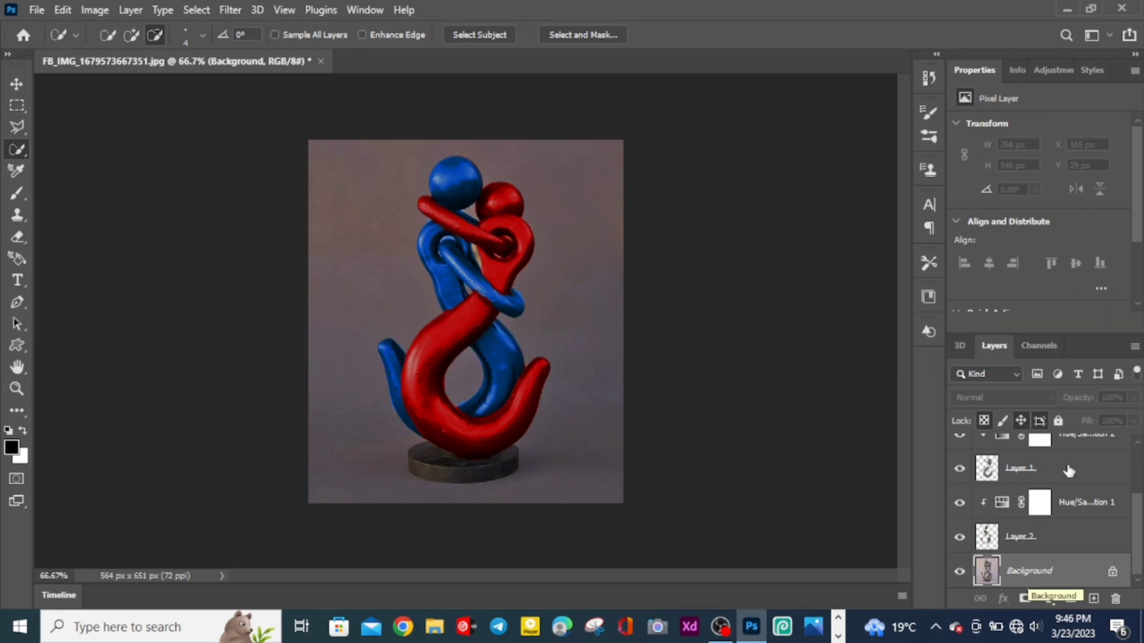
click(1053, 70)
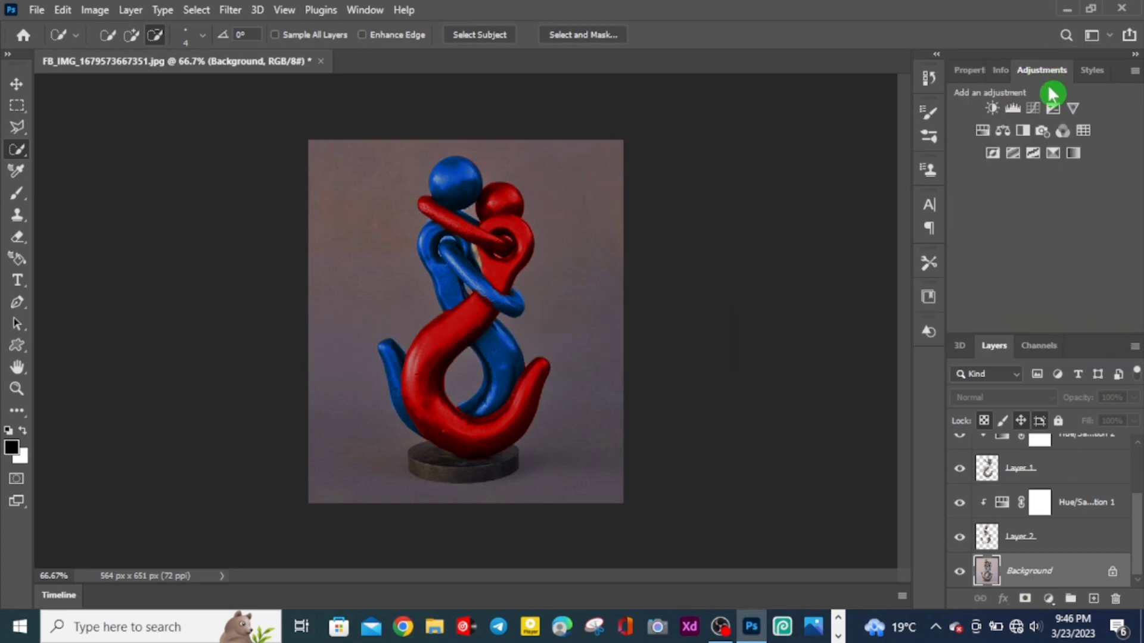
click(994, 110)
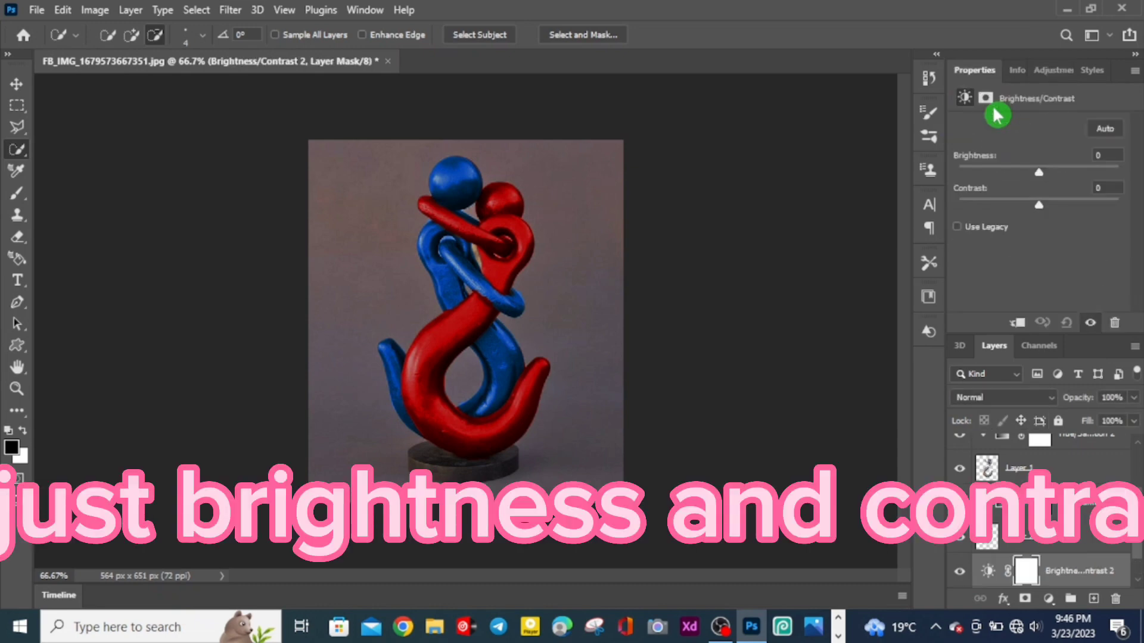
drag(1038, 173, 1064, 213)
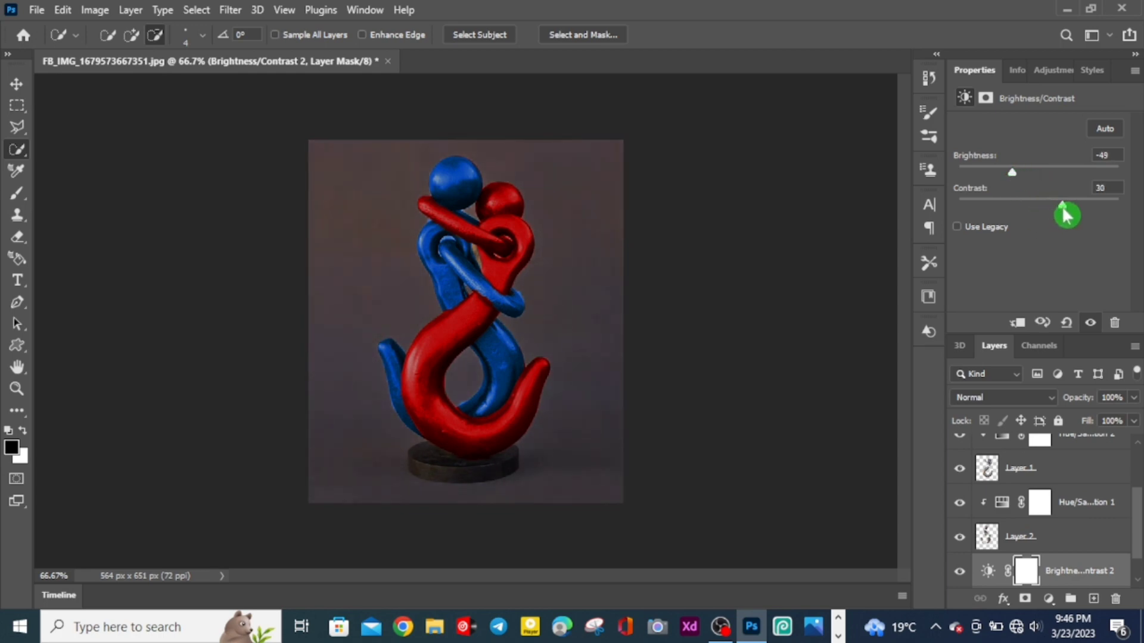
Step: Add an Exposure adjustment above the background's Brightness/Contrast adjustment and set its exposure to +0.73
click(1057, 72)
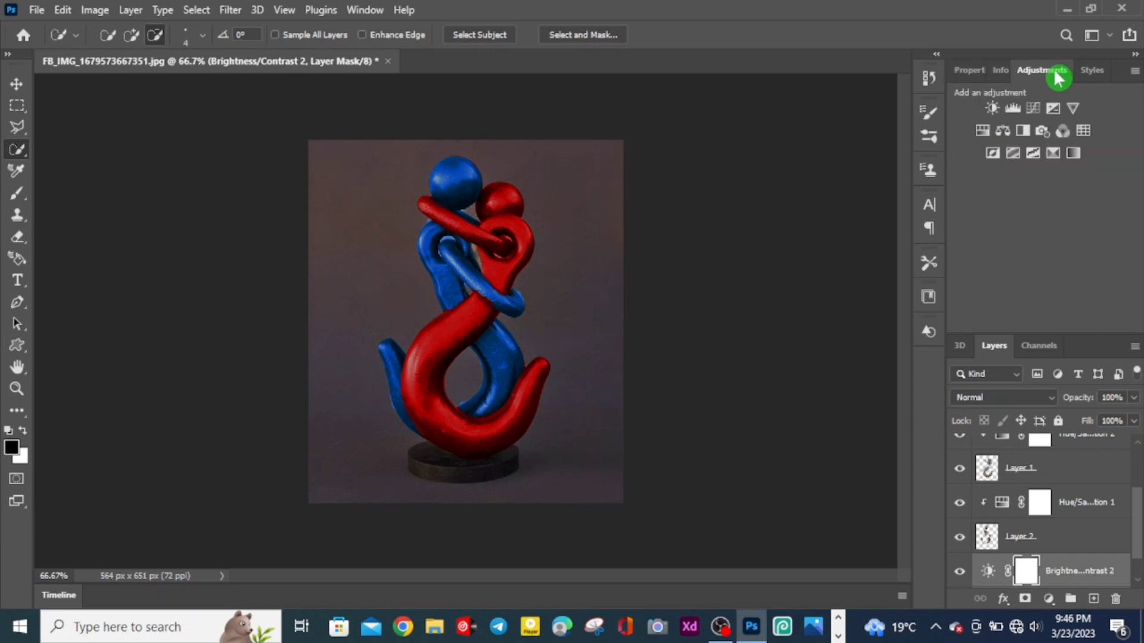
click(1054, 113)
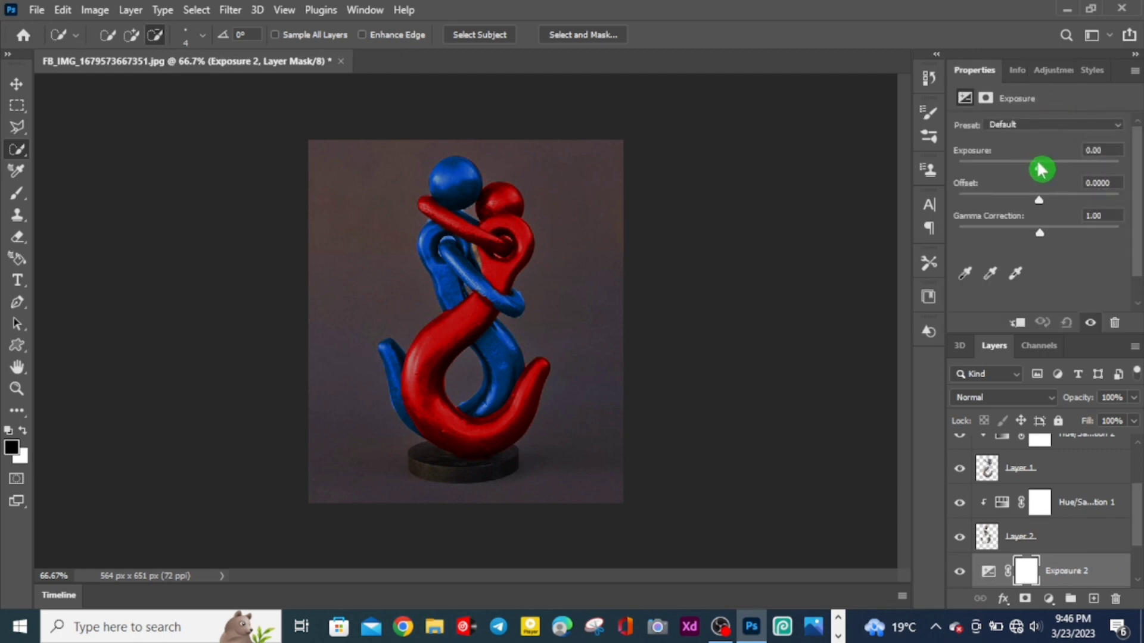
mouse_move(1040, 168)
mouse_down()
mouse_move(1025, 176)
mouse_move(1050, 179)
mouse_move(965, 181)
mouse_move(1047, 178)
mouse_up()
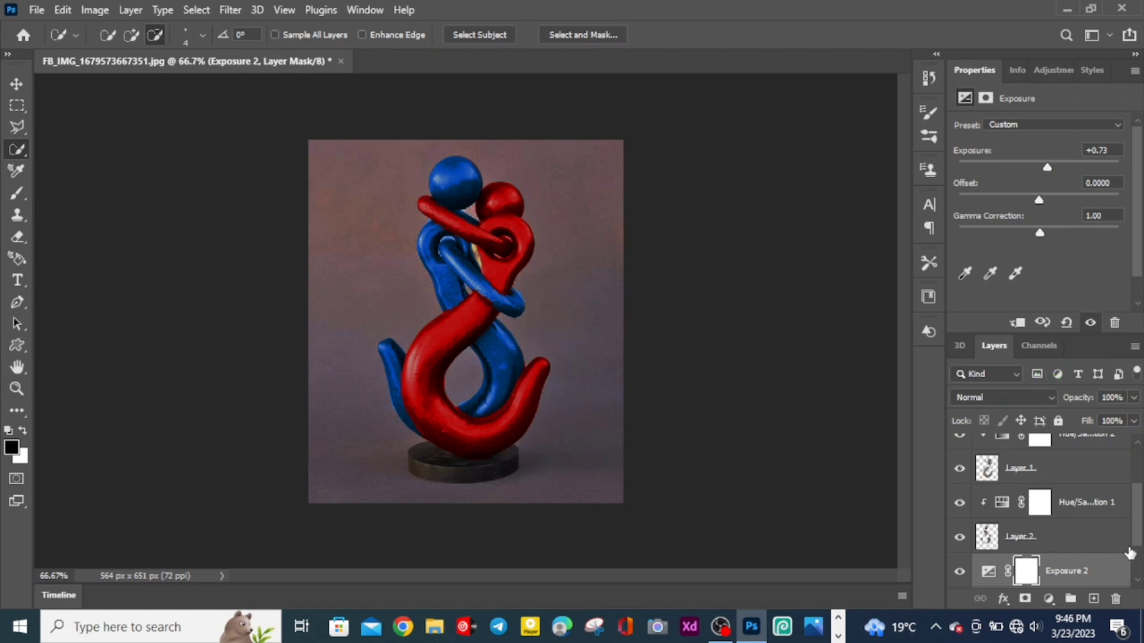
Step: Select the Background layer and hide all layers from Exposure 1 down to Brightness/Contrast 2
scroll(1130, 557, down, 2)
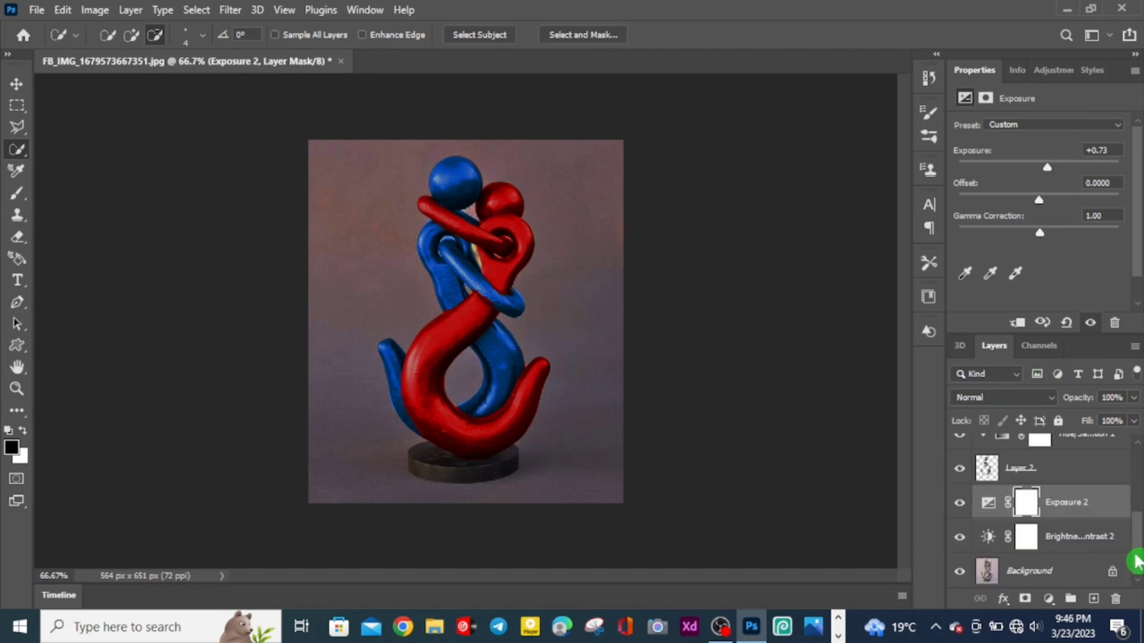
click(1013, 574)
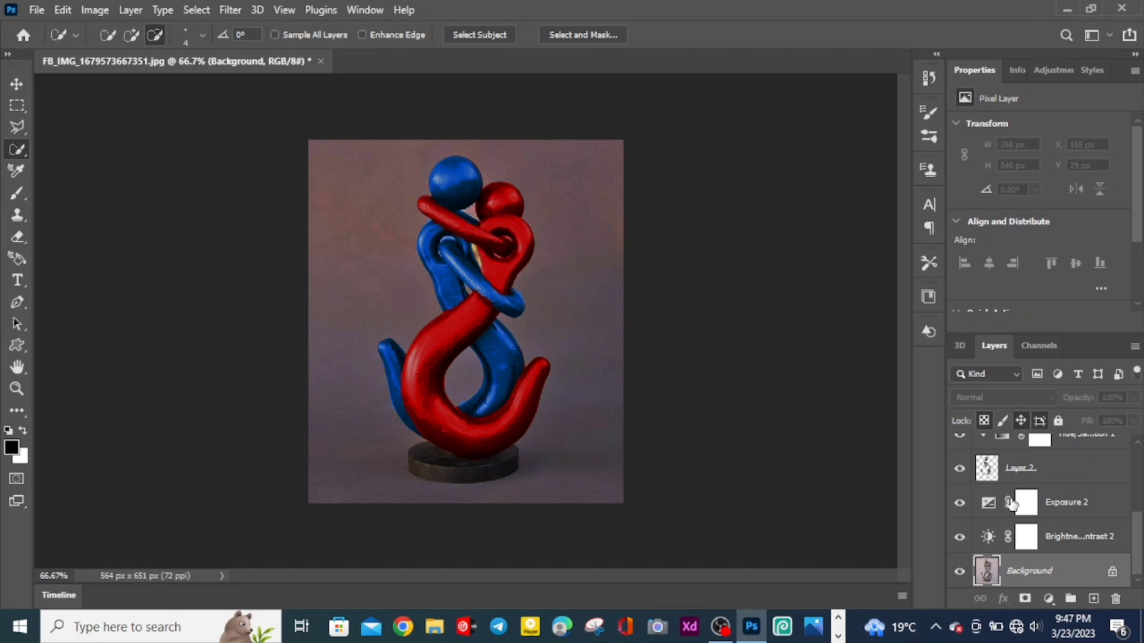
scroll(1138, 469, up, 3)
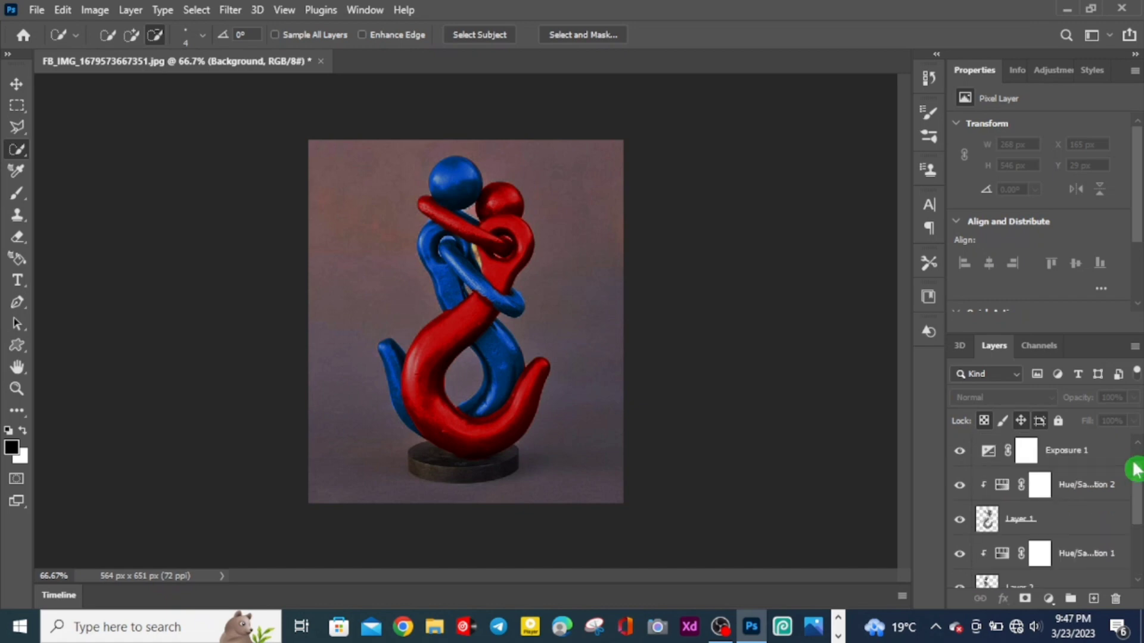
click(960, 451)
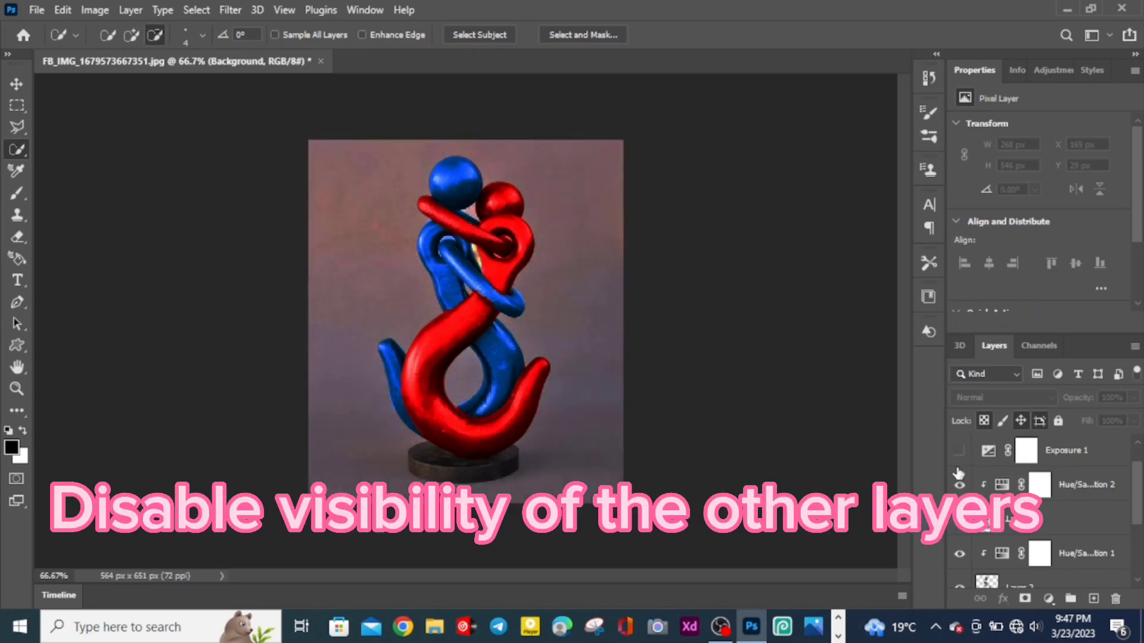
click(958, 485)
click(959, 520)
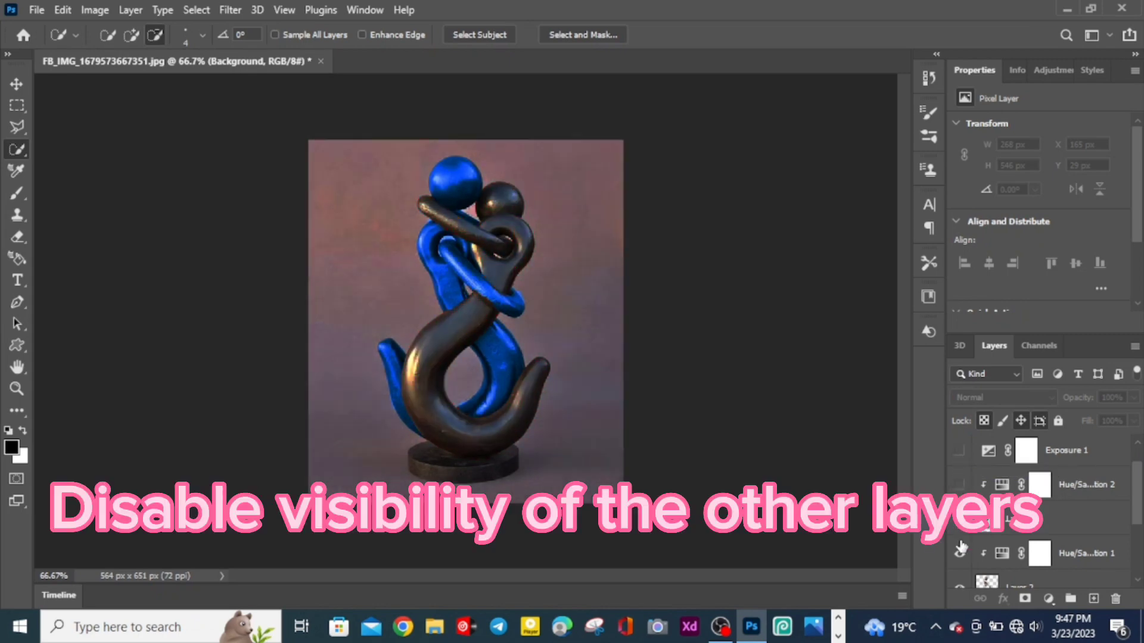
click(960, 554)
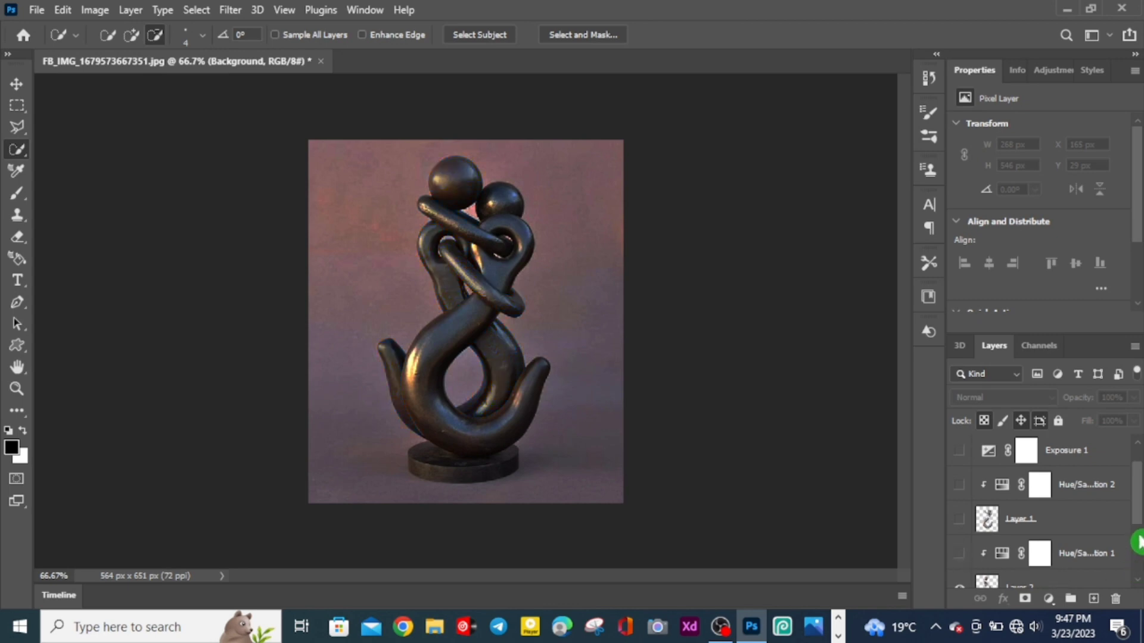
drag(1138, 523, 1138, 554)
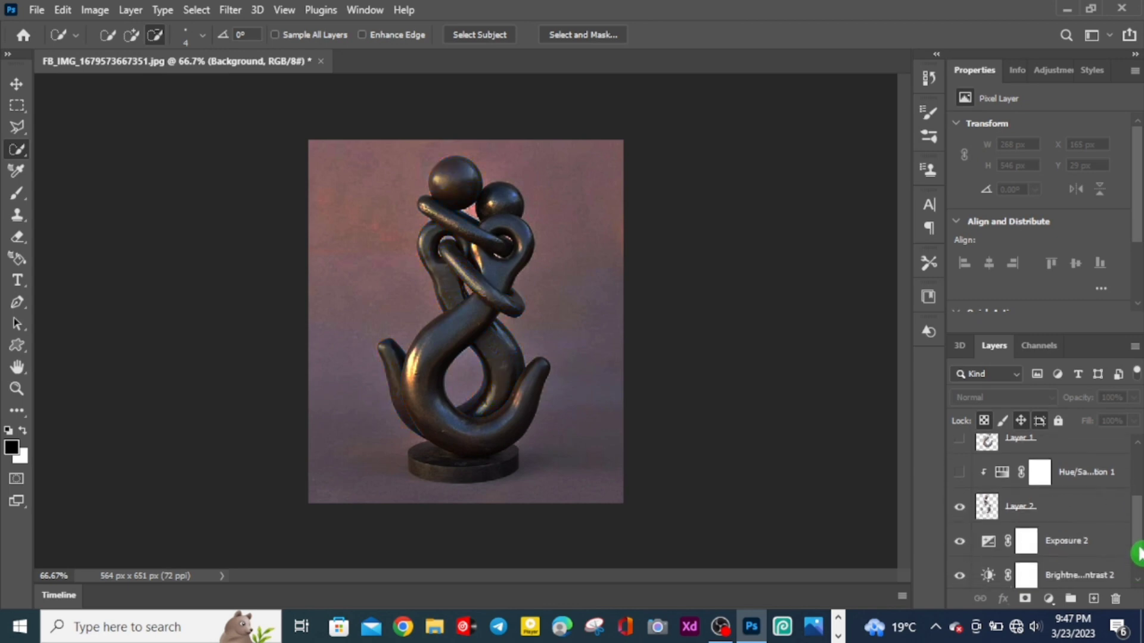
click(958, 508)
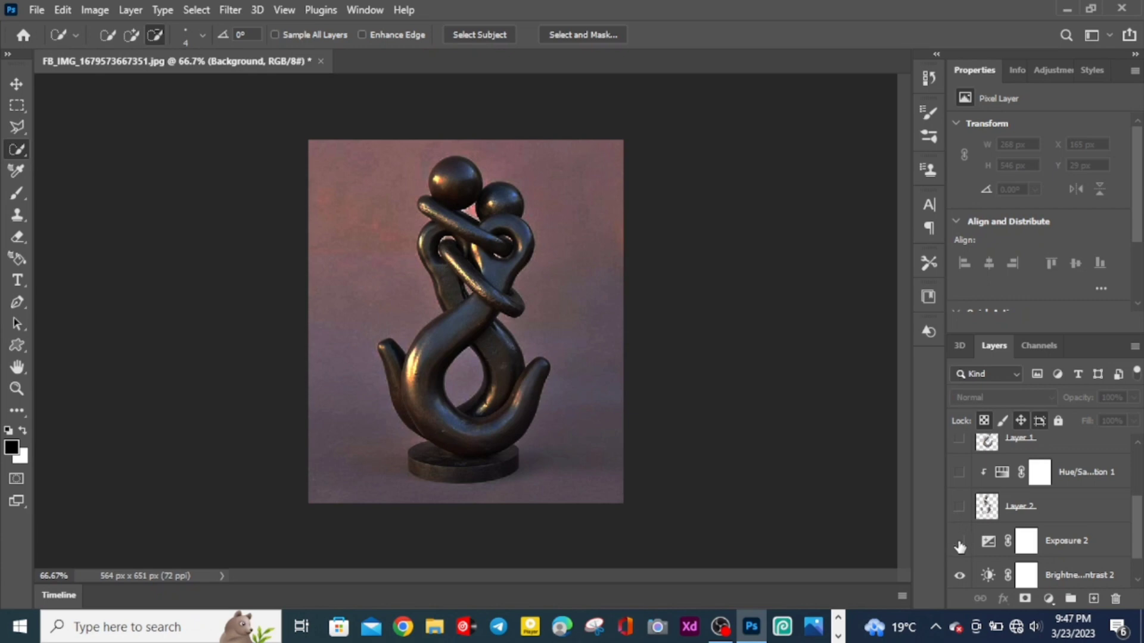
click(959, 542)
scroll(1138, 548, down, 1)
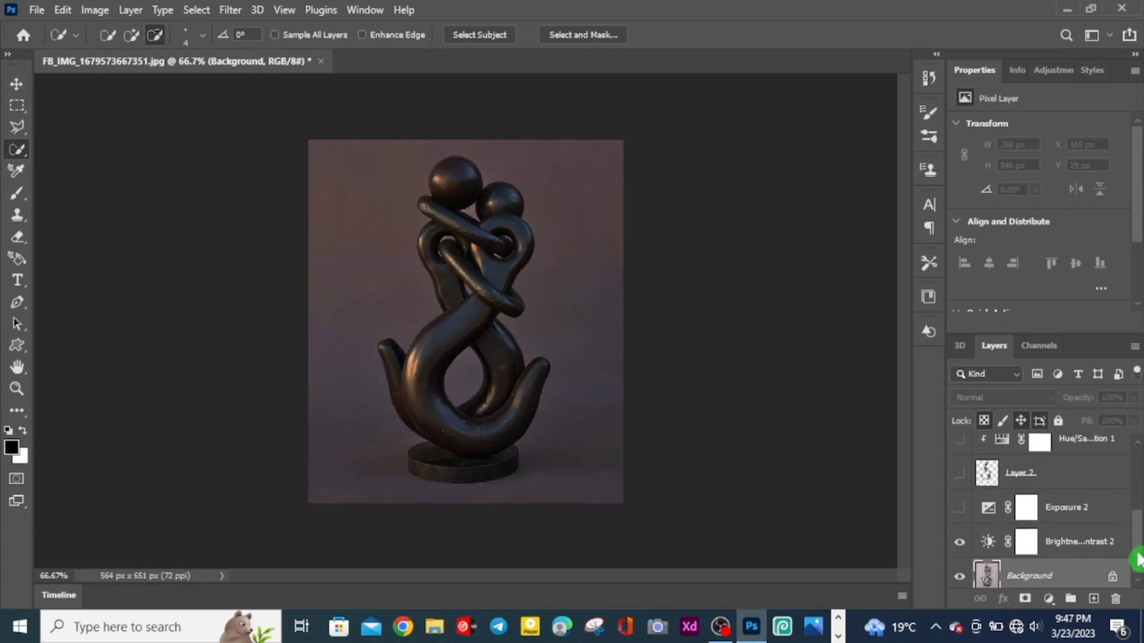
click(960, 537)
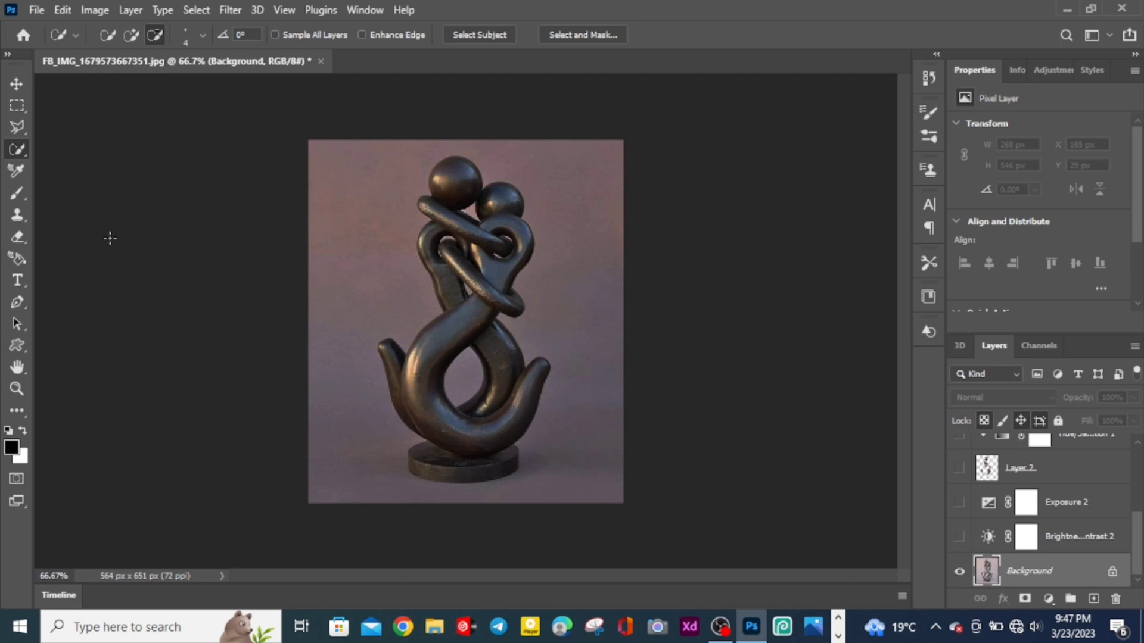
Step: Select the sculpture's round base using a 13 px additive Quick Selection brush and copy it to a new layer
click(130, 41)
click(202, 37)
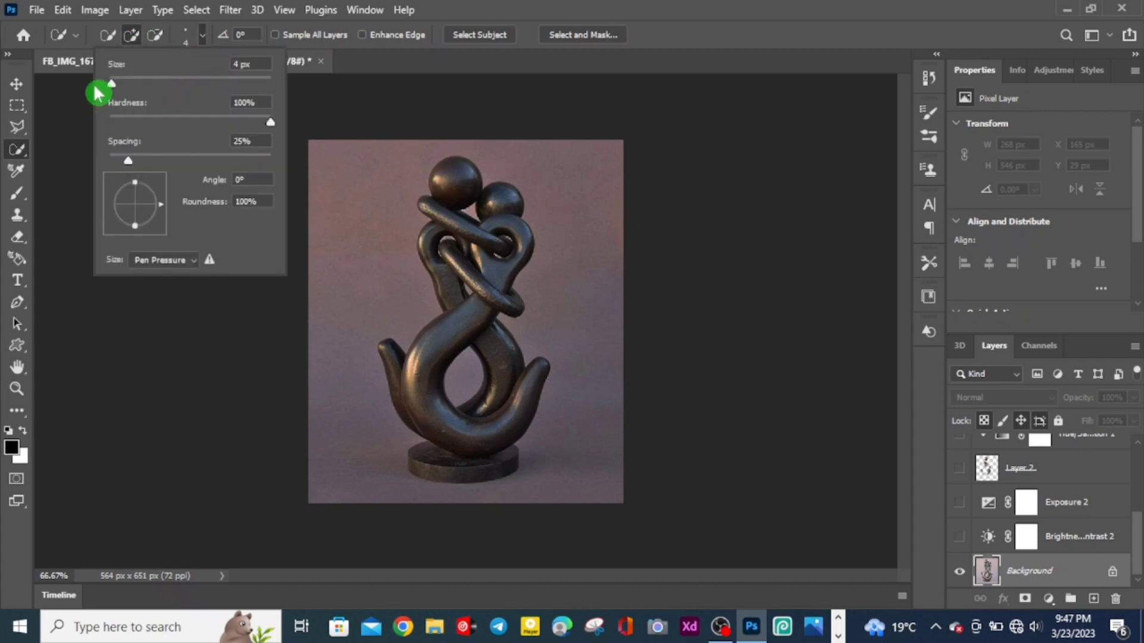
drag(115, 88, 121, 91)
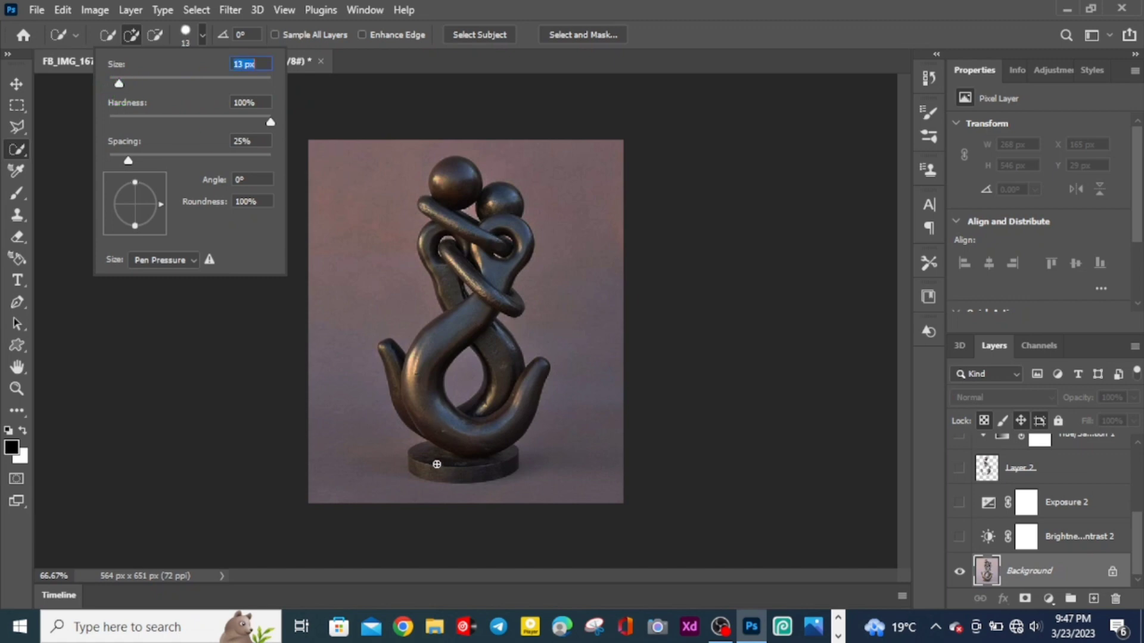
click(423, 451)
click(426, 460)
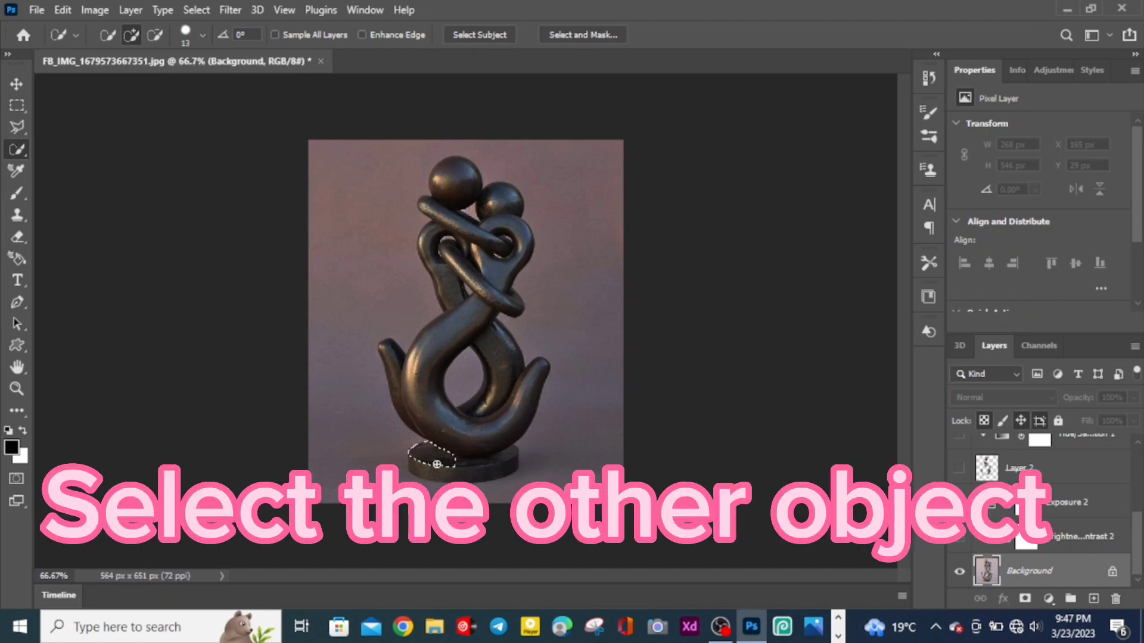
drag(436, 464, 470, 470)
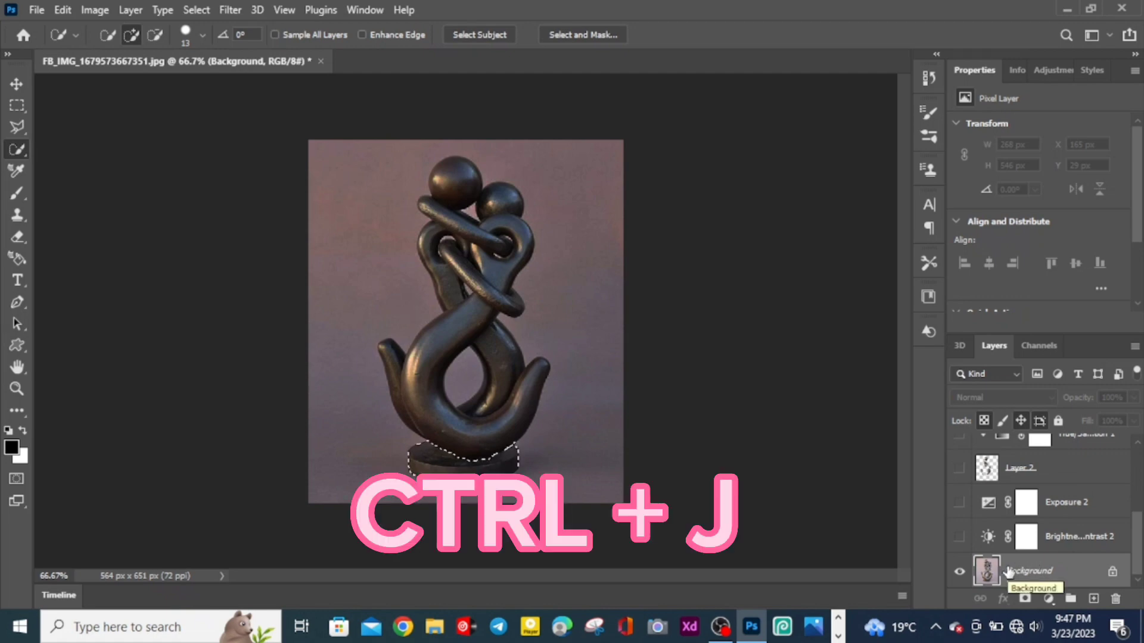
key(ctrl+j)
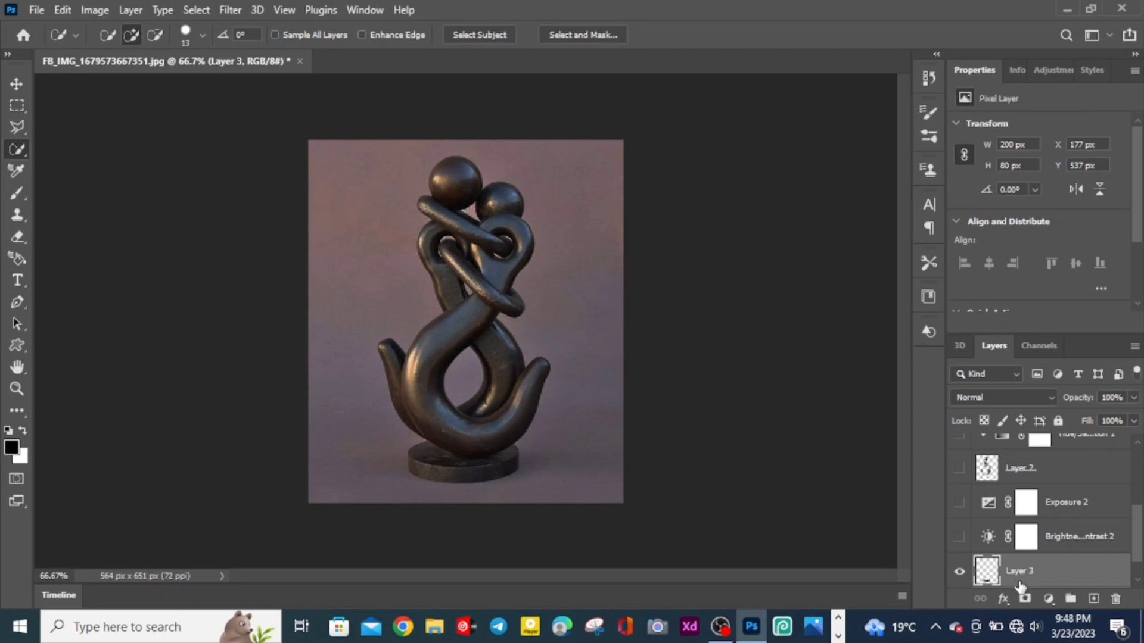
Step: Add a colorizing Hue/Saturation adjustment clipped to the base's layer, with saturation 100 and hue 68
click(1047, 598)
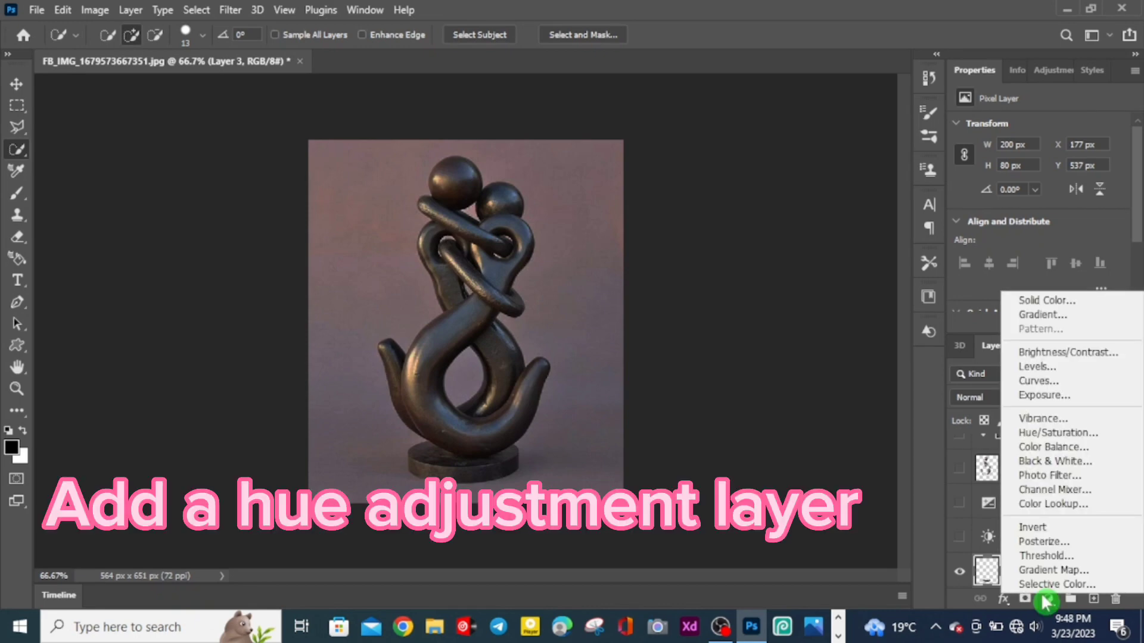
click(1044, 439)
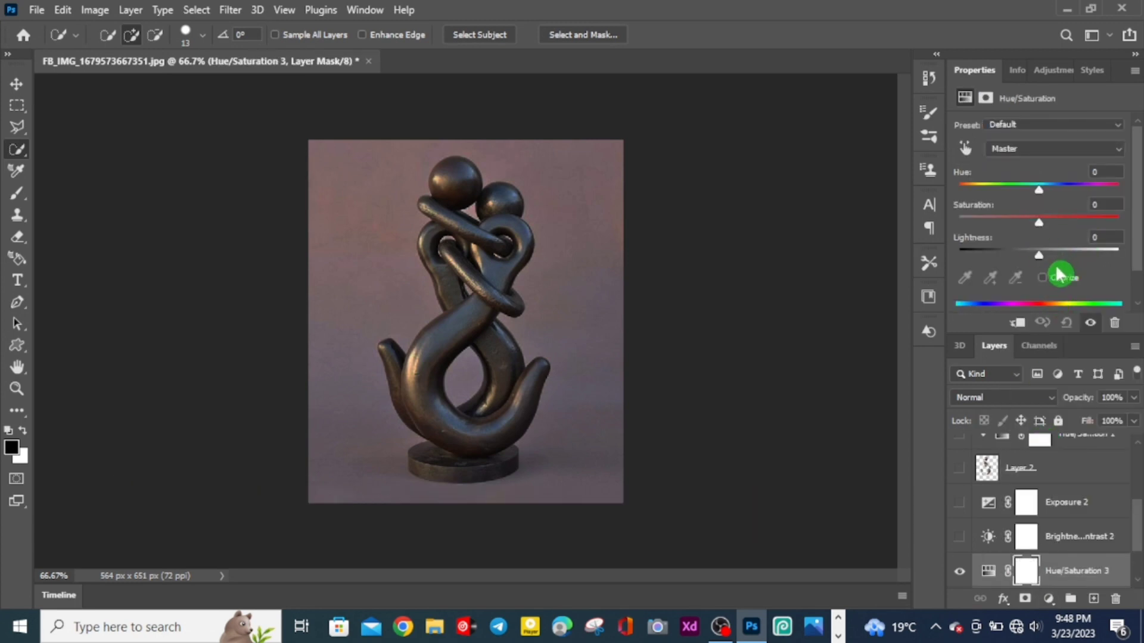
click(1043, 278)
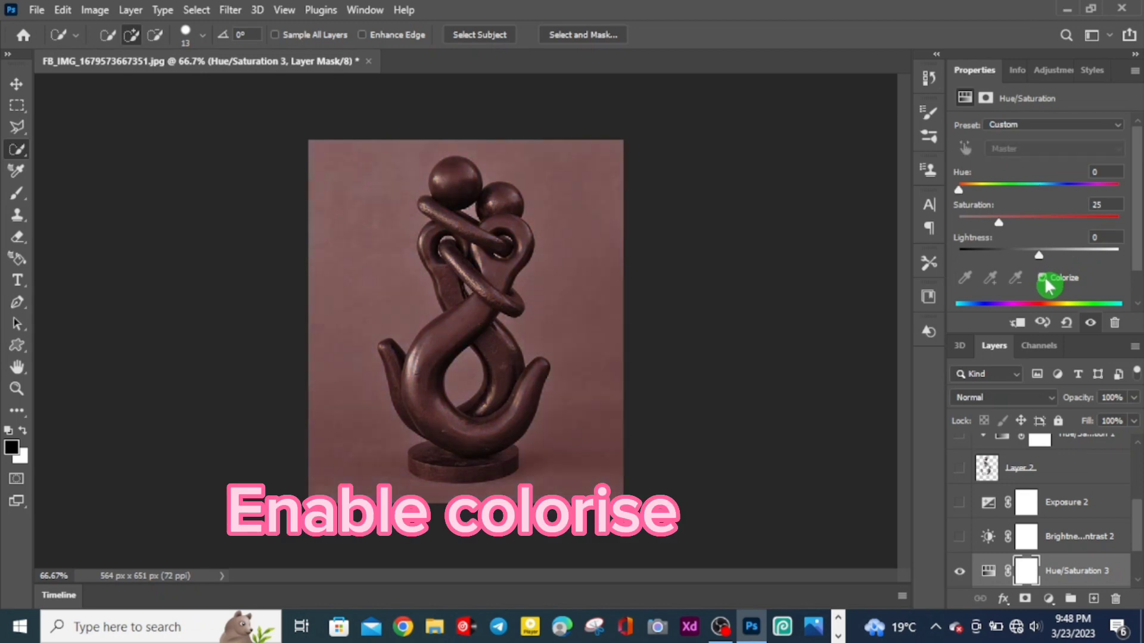
click(1016, 323)
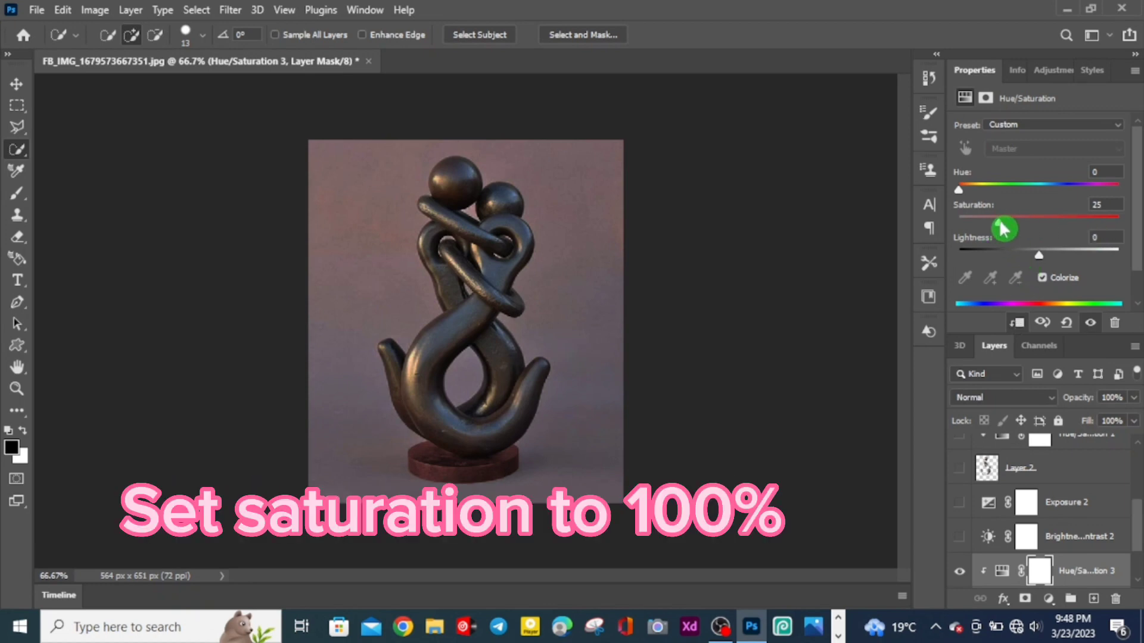
drag(1004, 229, 1140, 229)
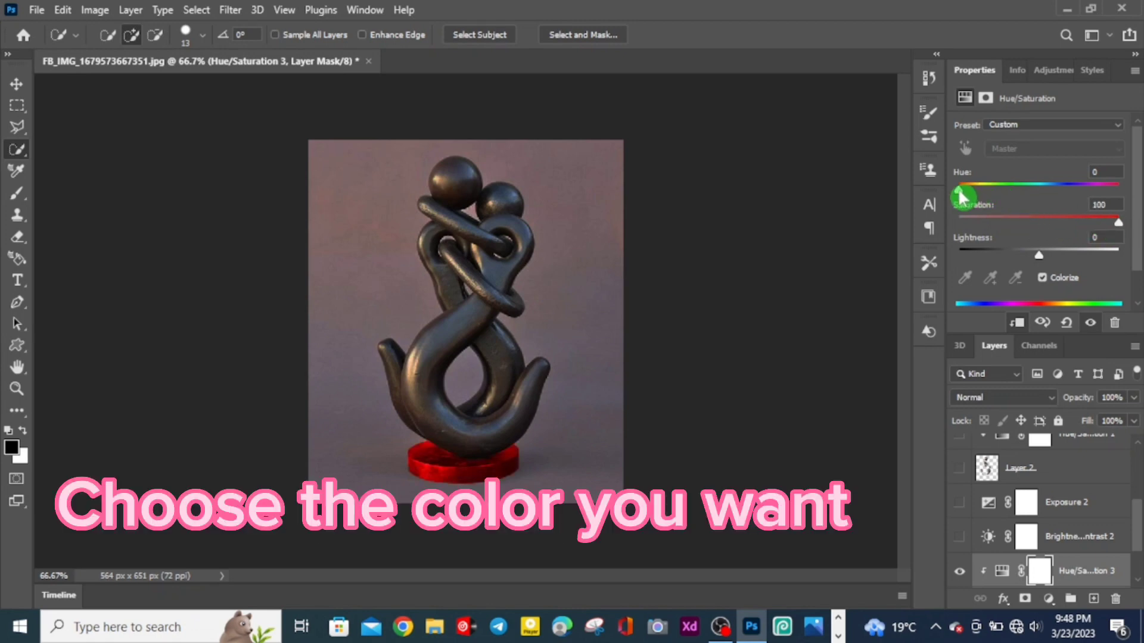
drag(960, 192, 989, 204)
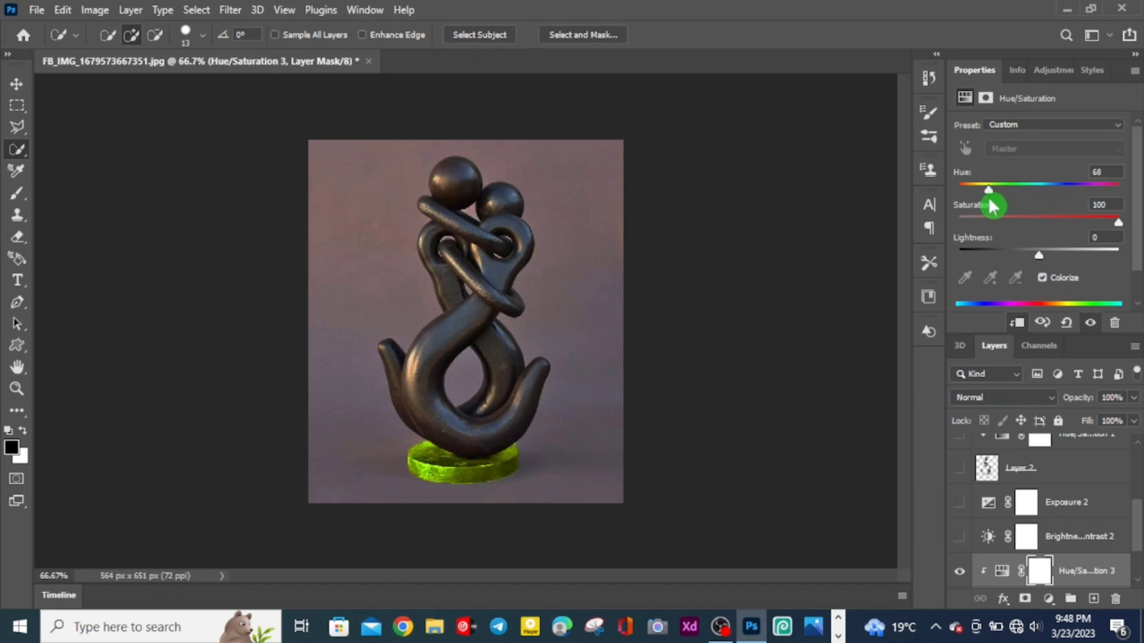
Step: Duplicate the base's Hue/Saturation adjustment and clip the copy to the layer below
key(ctrl+j)
click(1016, 322)
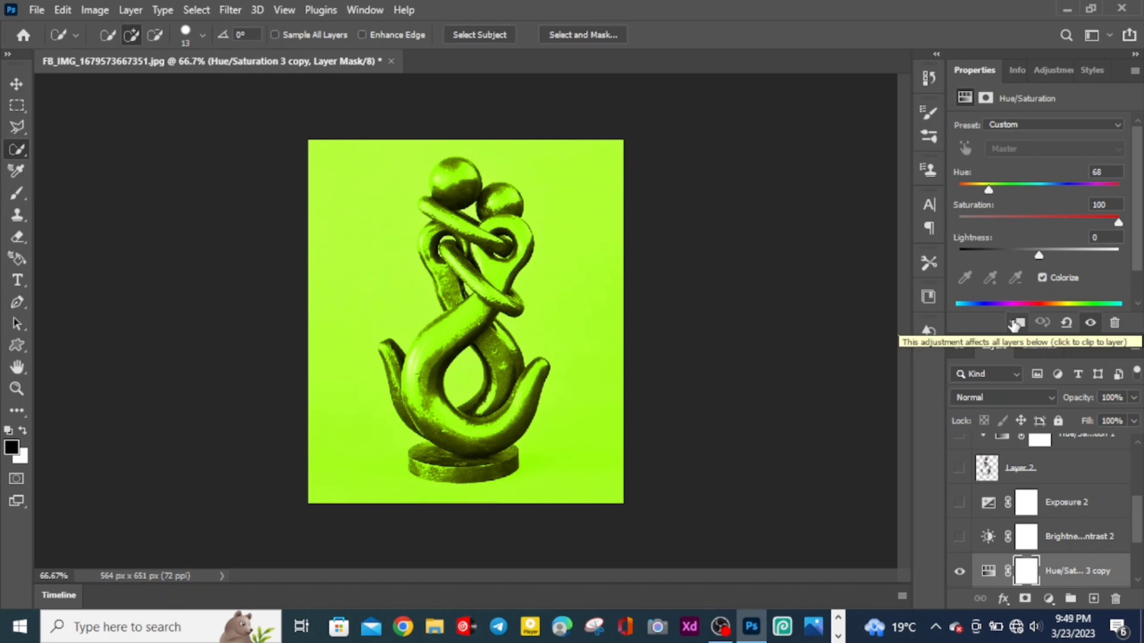
click(1015, 324)
click(1044, 279)
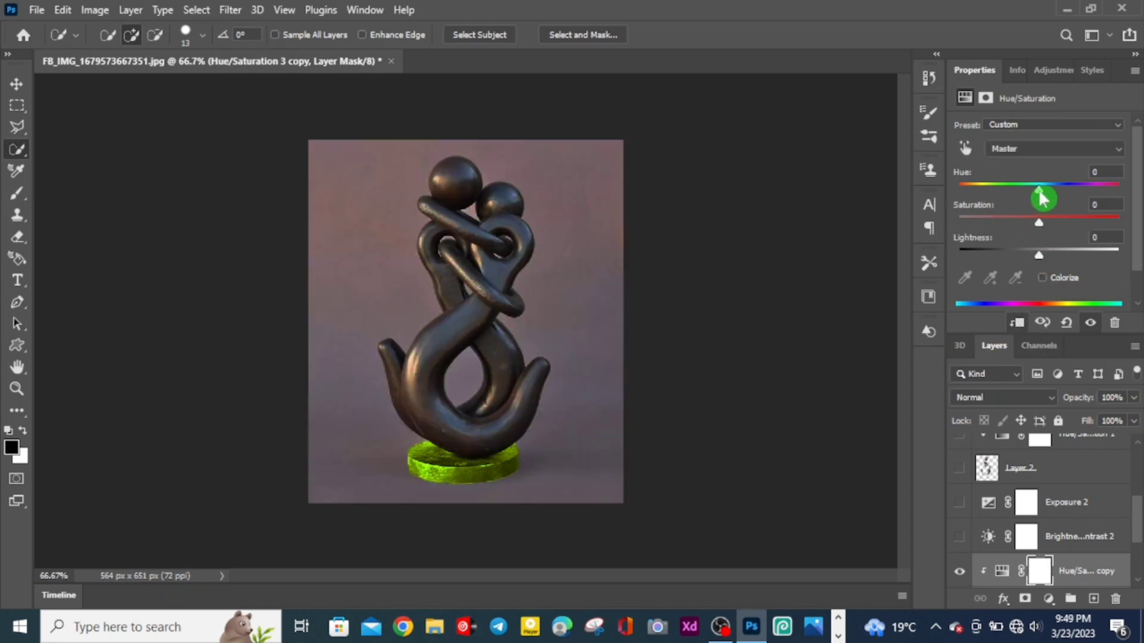
mouse_move(1040, 191)
mouse_down()
mouse_move(1022, 212)
mouse_move(931, 212)
mouse_move(1037, 214)
mouse_up()
drag(1039, 255, 1015, 315)
click(1042, 278)
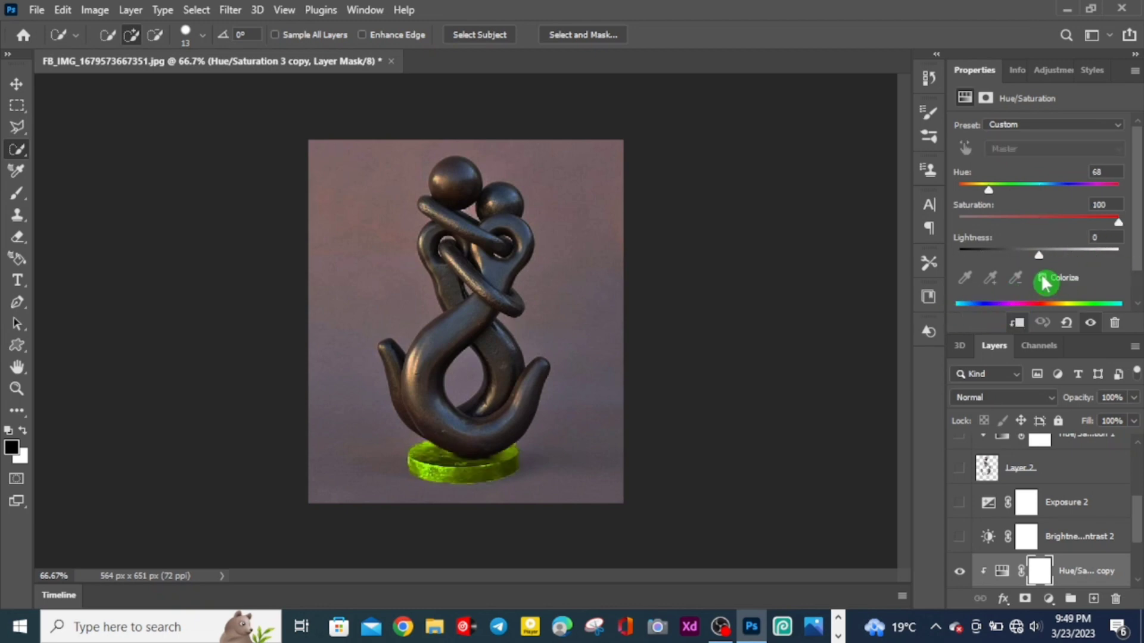
Step: Set the hue of the duplicated Hue/Saturation adjustment to 0 to color the base red
drag(983, 189, 958, 209)
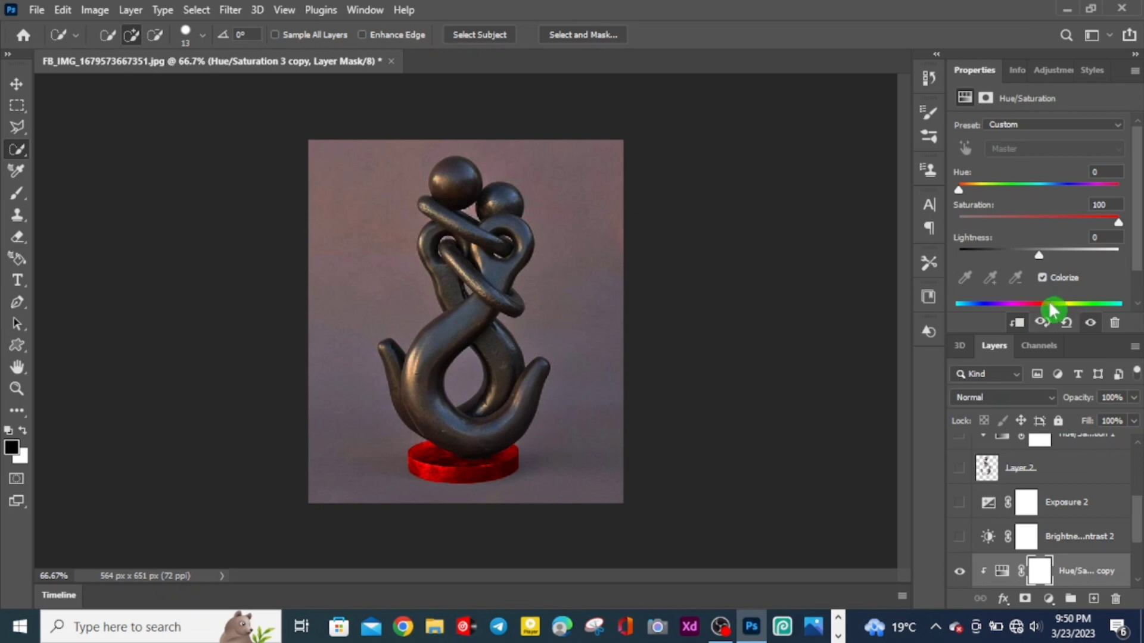
Step: Make Layer 2 and the Exposure 2 and Brightness/Contrast 2 adjustments visible again
click(959, 470)
click(959, 505)
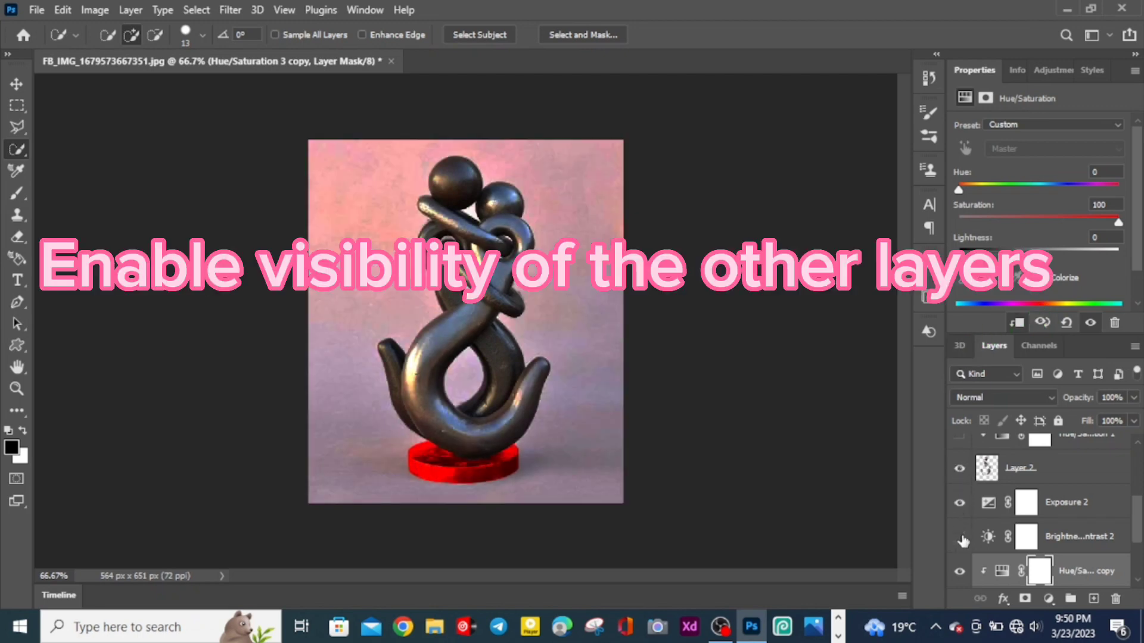
click(958, 536)
click(956, 566)
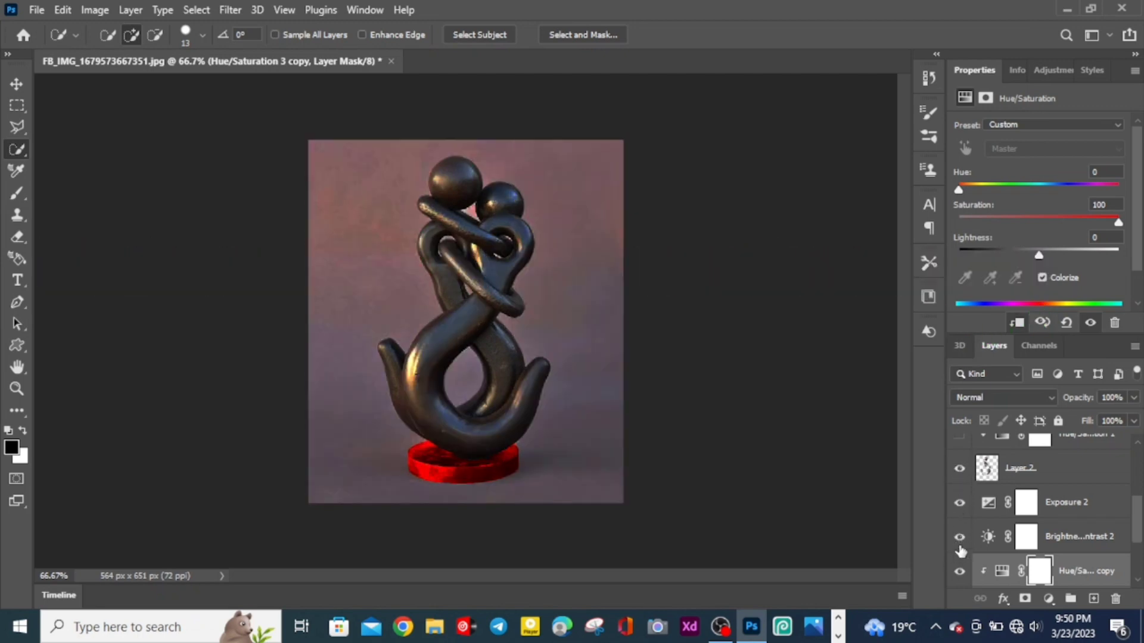
Step: Show Layer 1, the Hue/Saturation 1 and 2 adjustments, and the Brightness/Contrast 1 and Exposure 1 adjustments above them
scroll(1135, 450, up, 2)
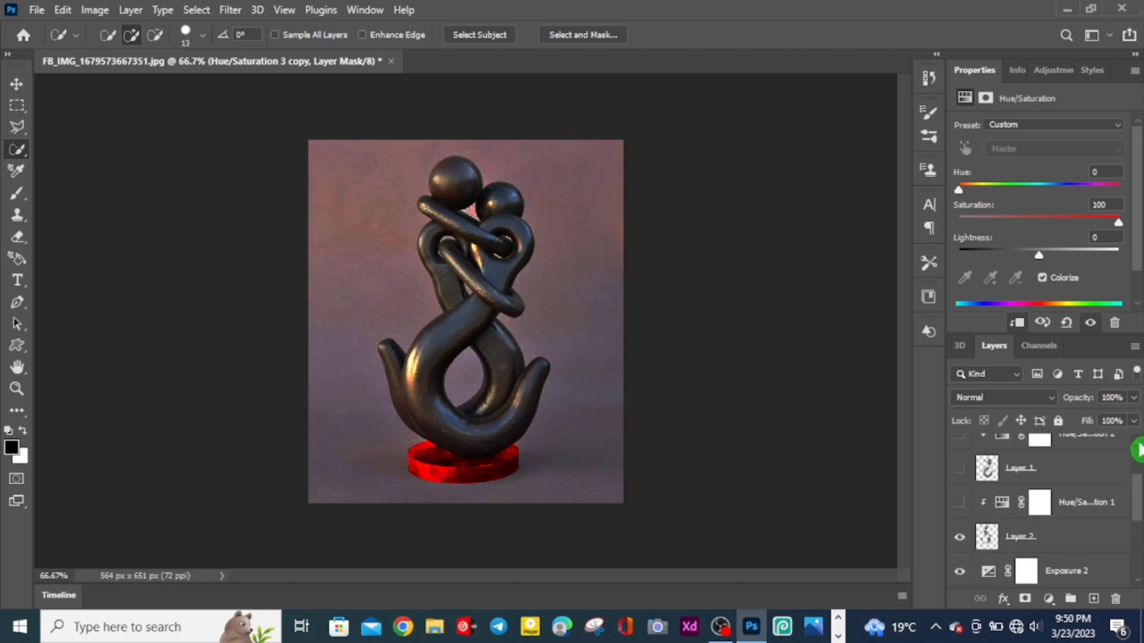
click(960, 504)
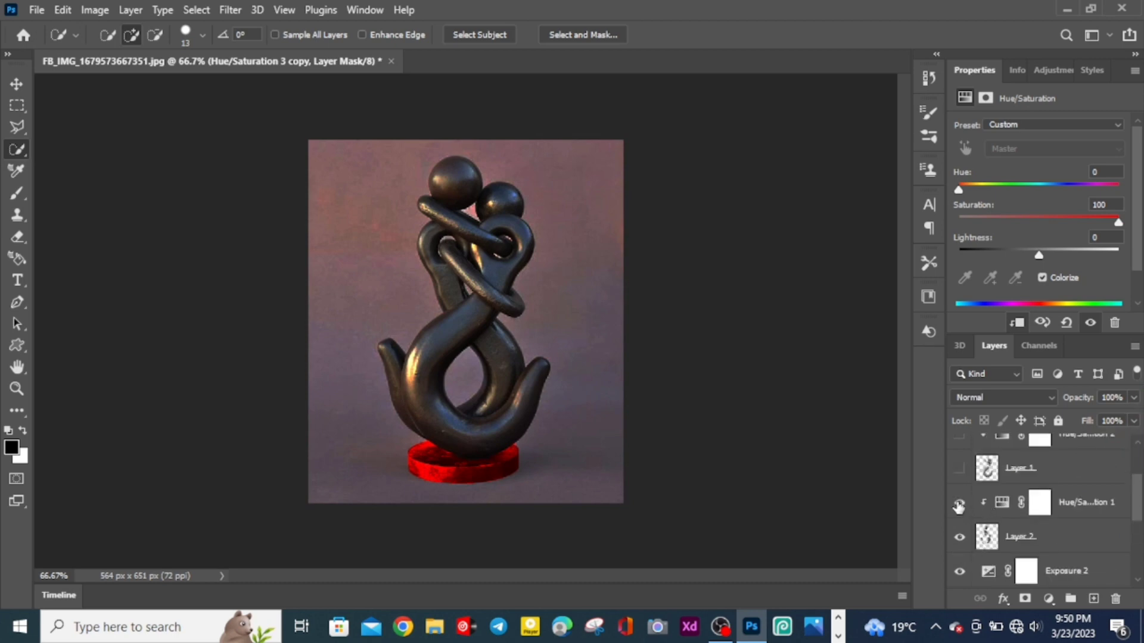
click(959, 468)
click(959, 435)
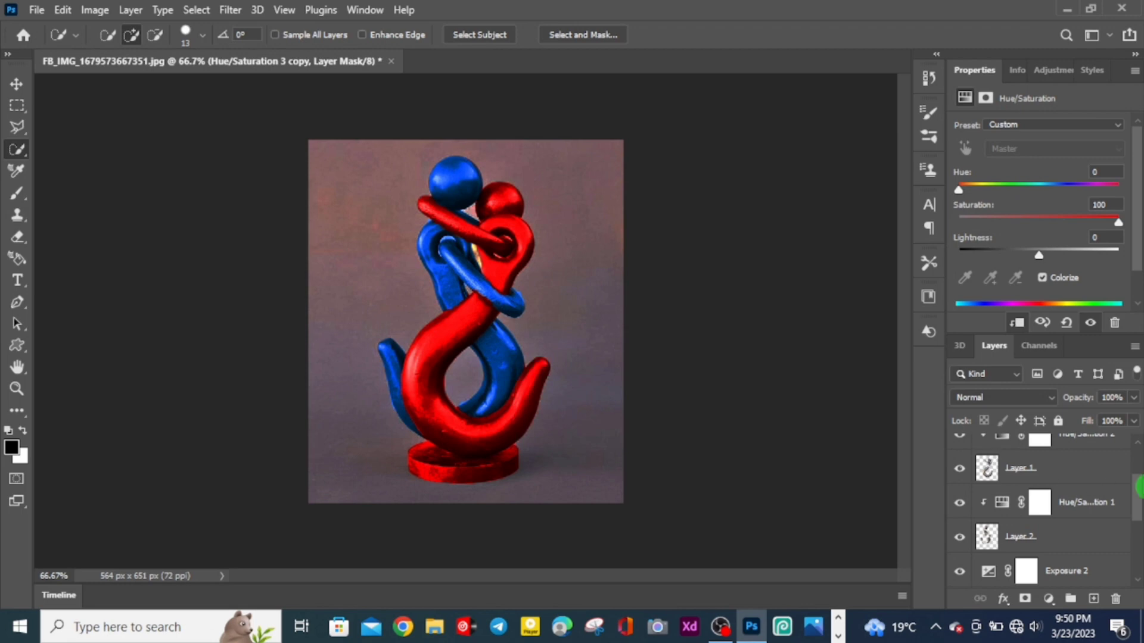
scroll(1135, 473, up, 3)
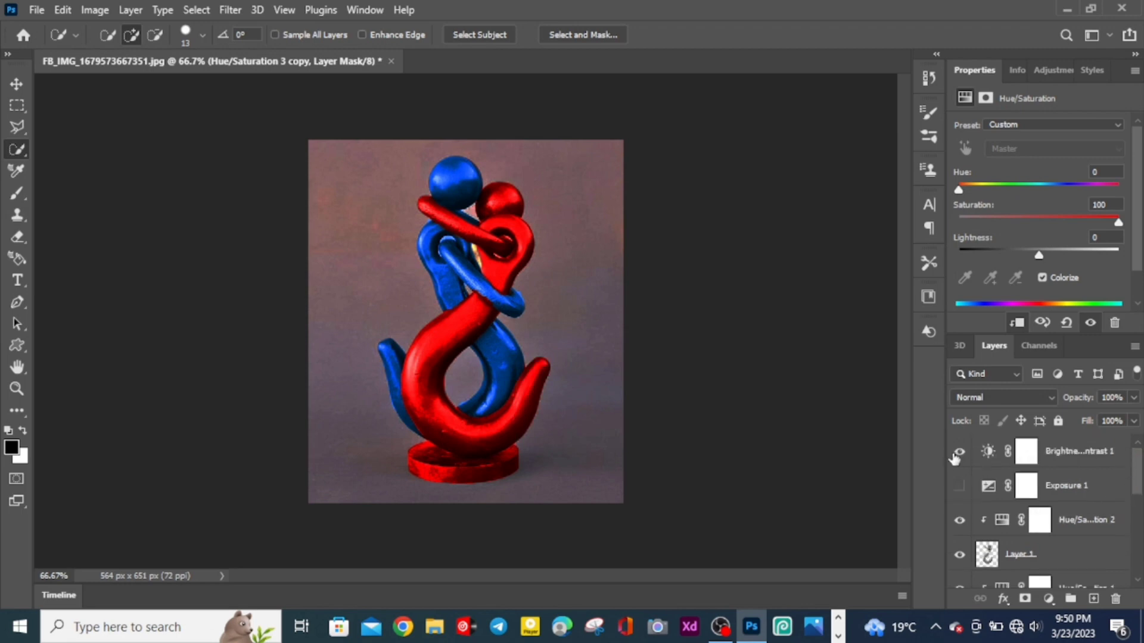
click(1044, 344)
click(960, 484)
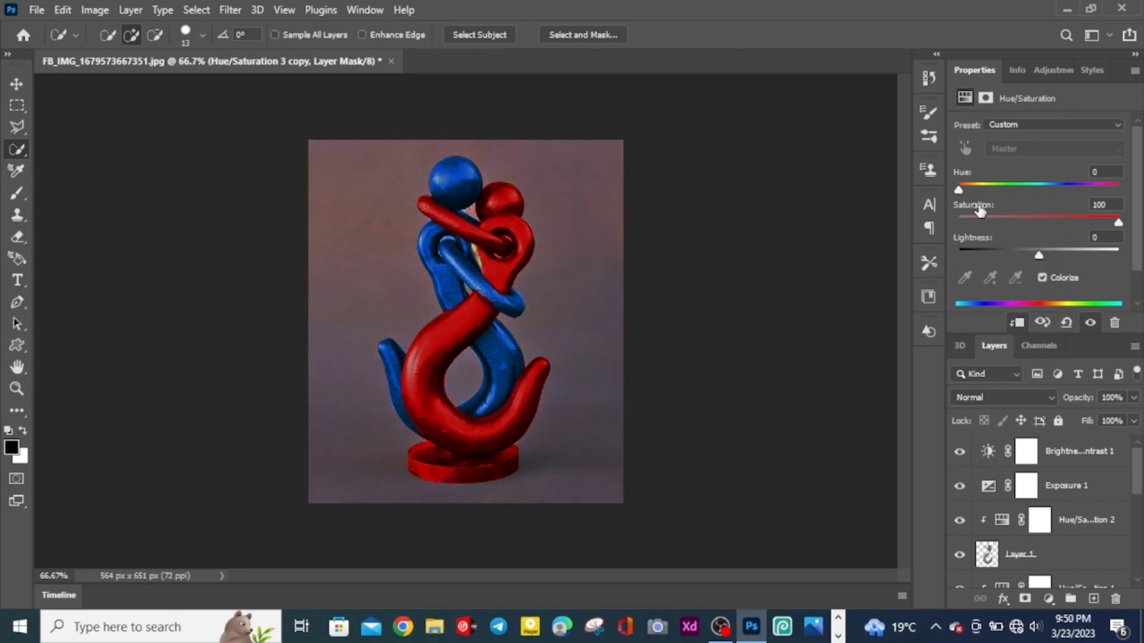
Step: Set the hue of the base's duplicated Hue/Saturation adjustment to 139 to color the base green
click(959, 195)
drag(959, 193, 1025, 203)
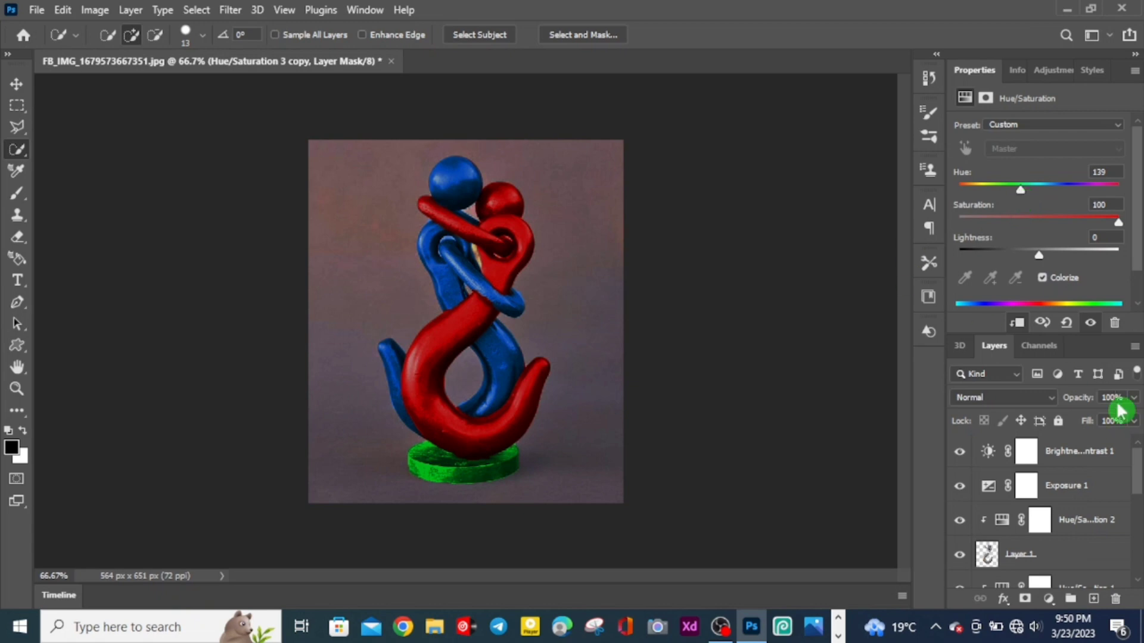
Step: Add an Exposure adjustment with default settings above Brightness/Contrast 1 at the top of the layer stack
scroll(1138, 465, down, 1)
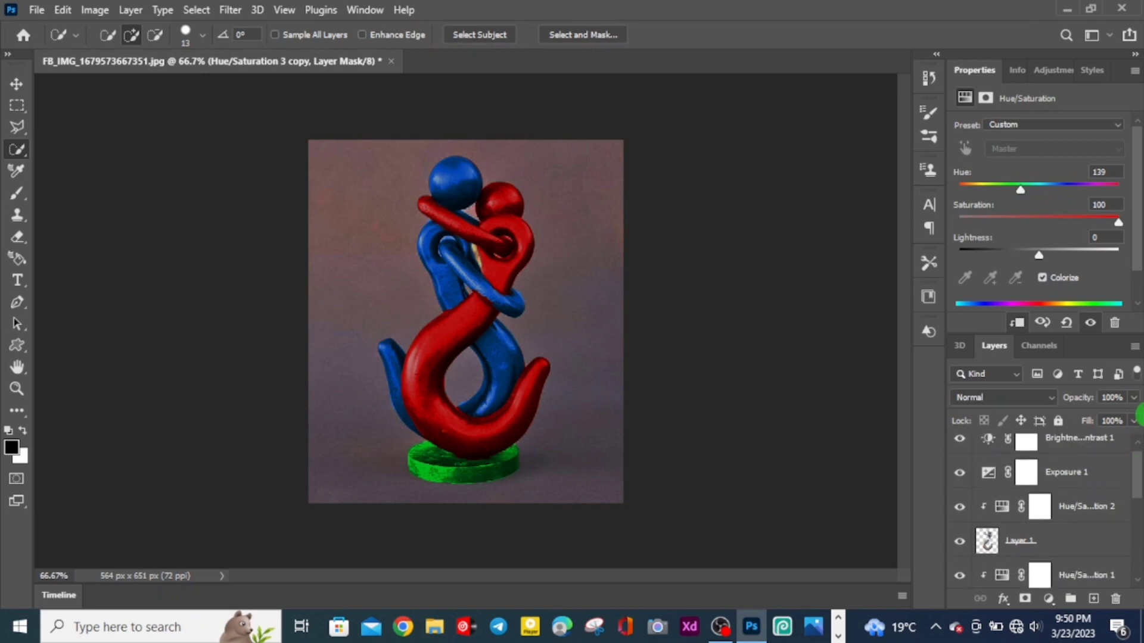
click(1023, 473)
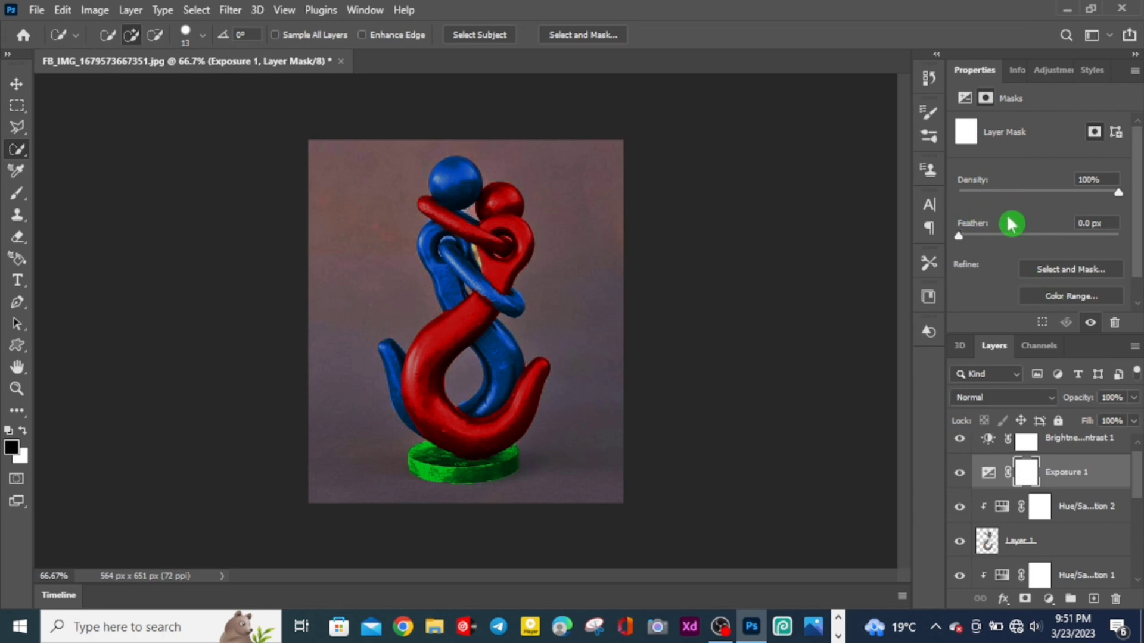
click(1056, 73)
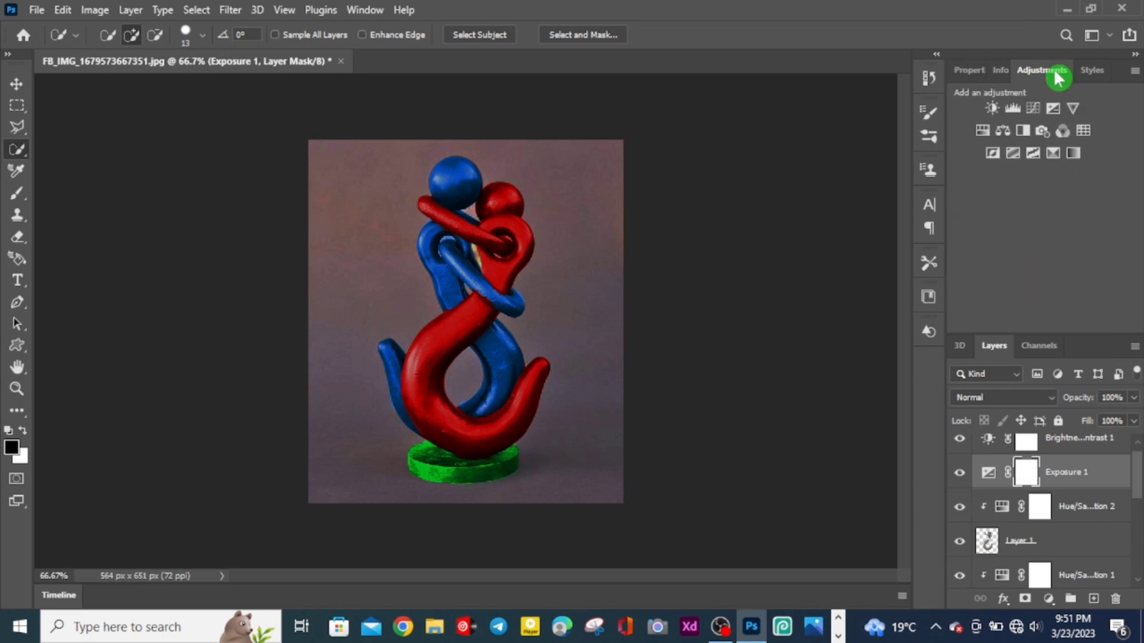
scroll(1138, 439, up, 1)
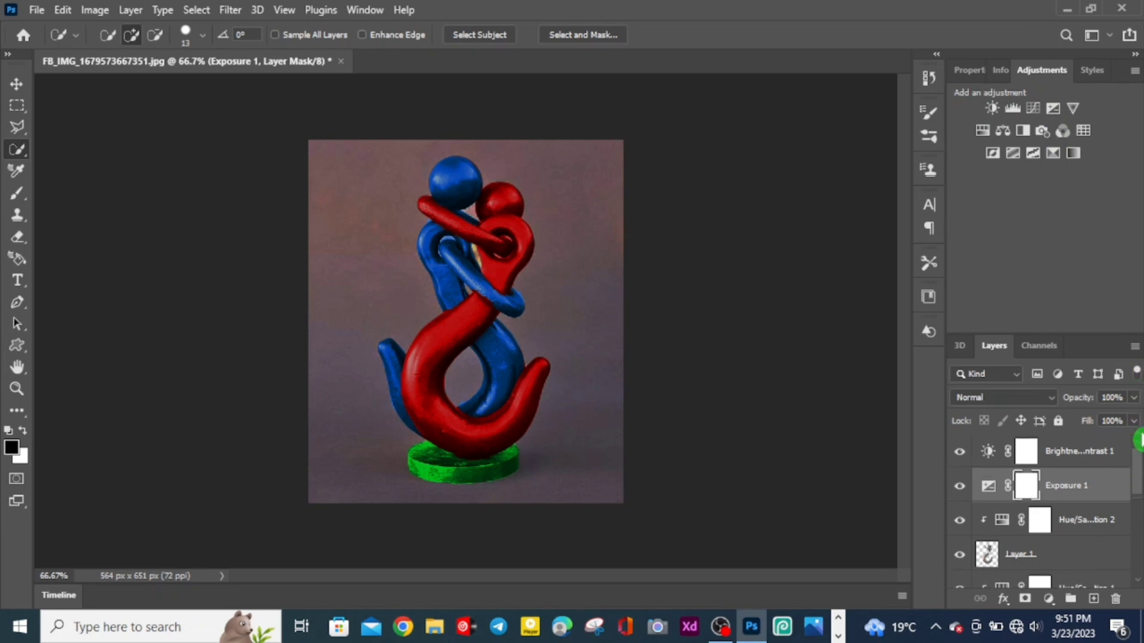
click(1025, 452)
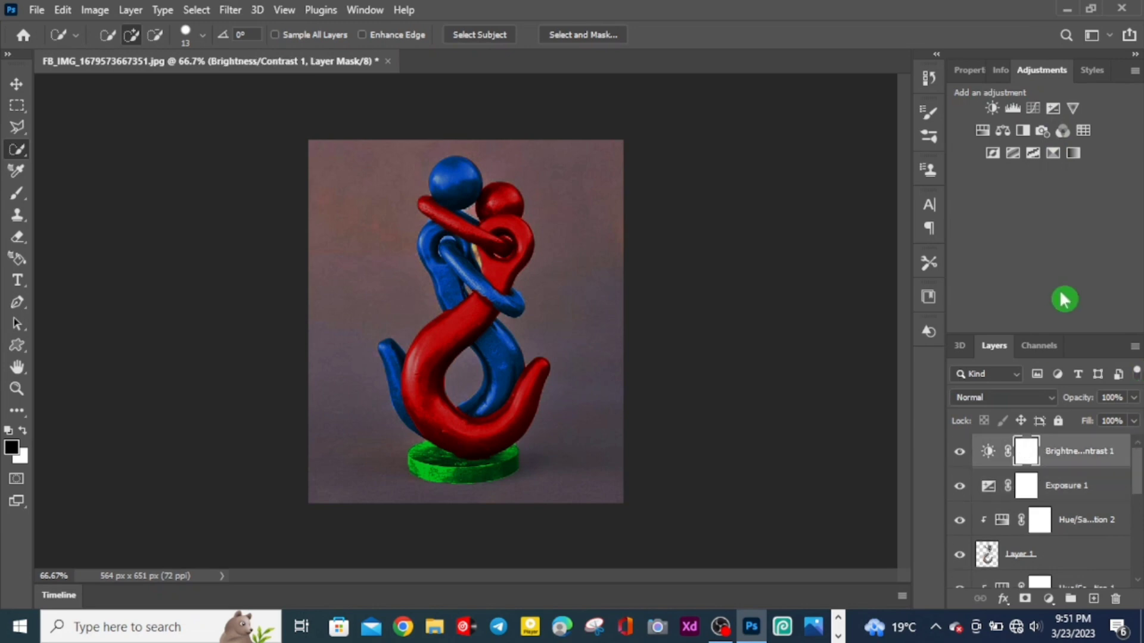
click(1053, 108)
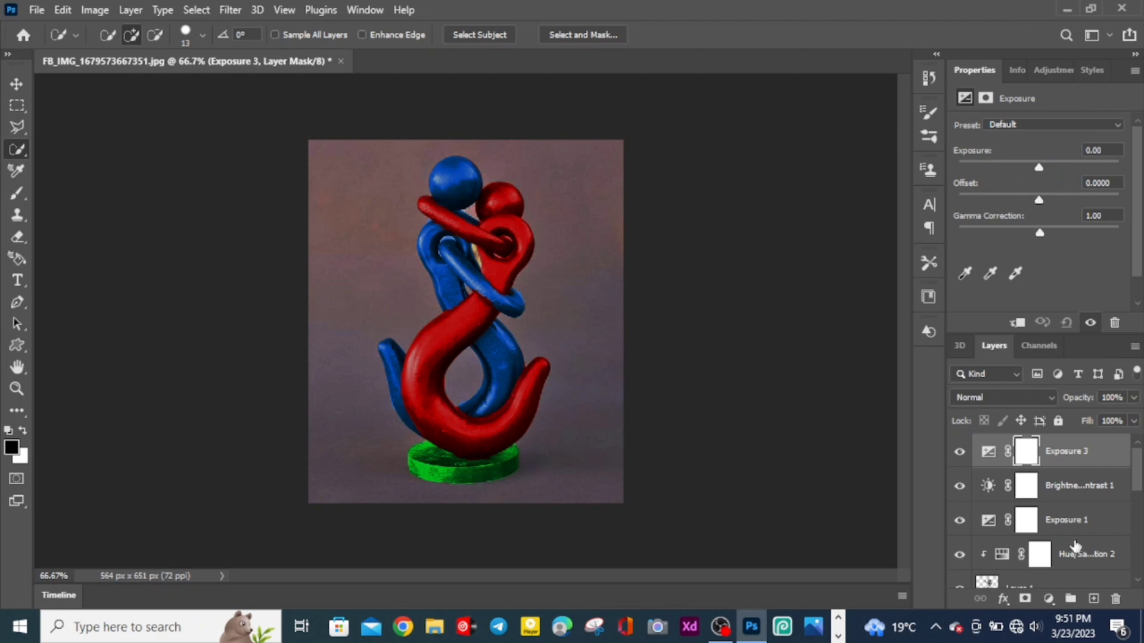
Step: Add an Exposure adjustment directly above the Background layer, with exposure -3.73 and gamma correction 0.22, to blacken the backdrop
scroll(1138, 554, down, 5)
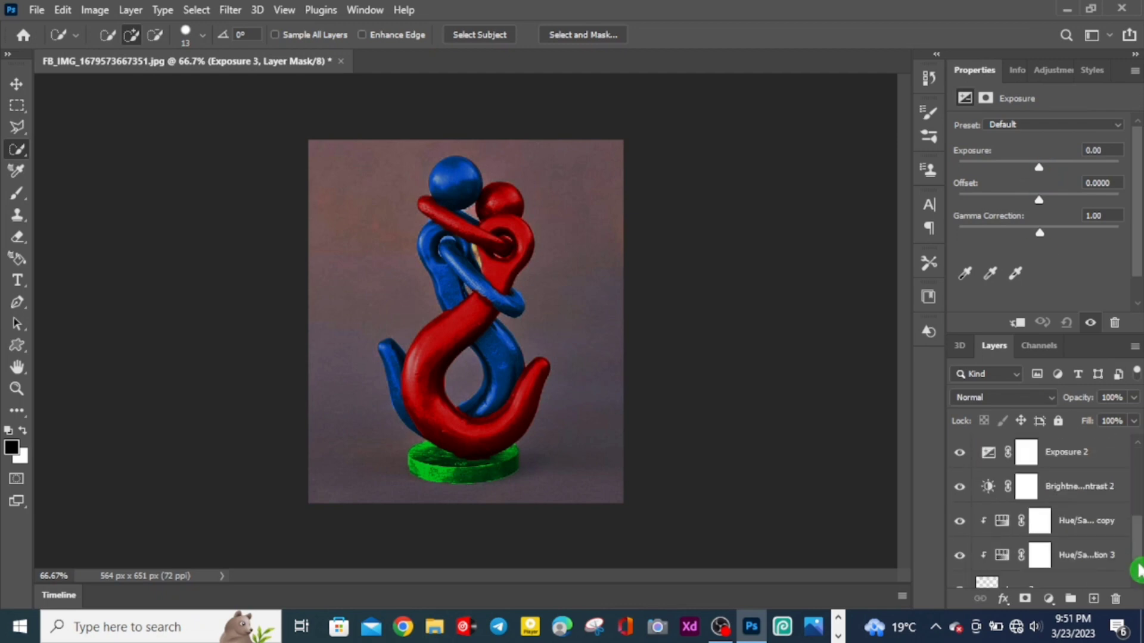
scroll(1138, 554, down, 2)
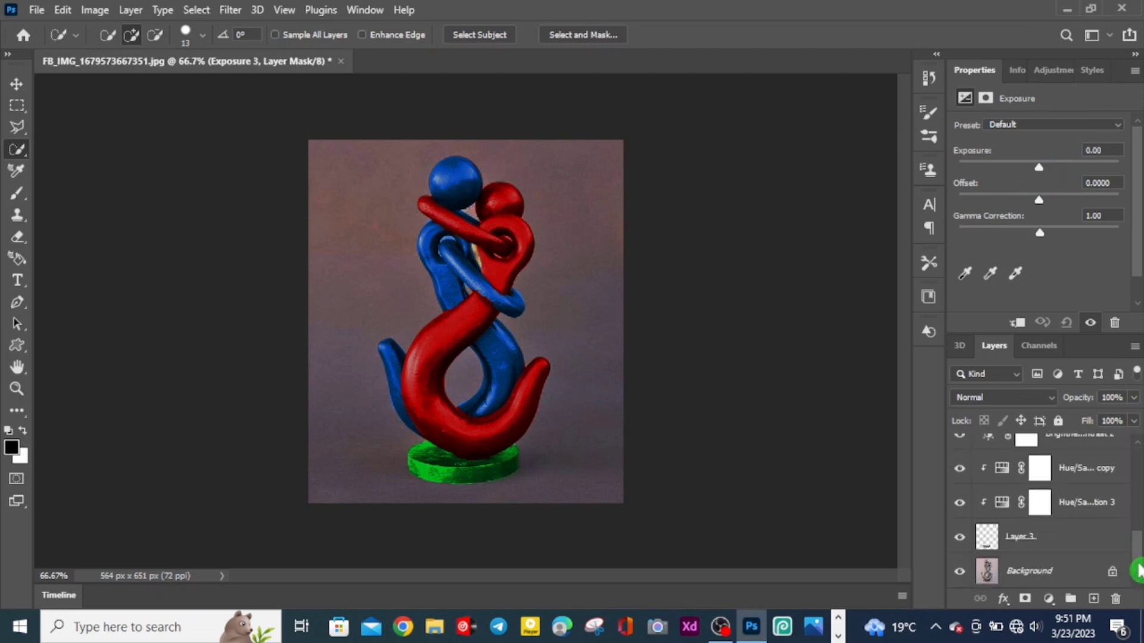
click(1014, 573)
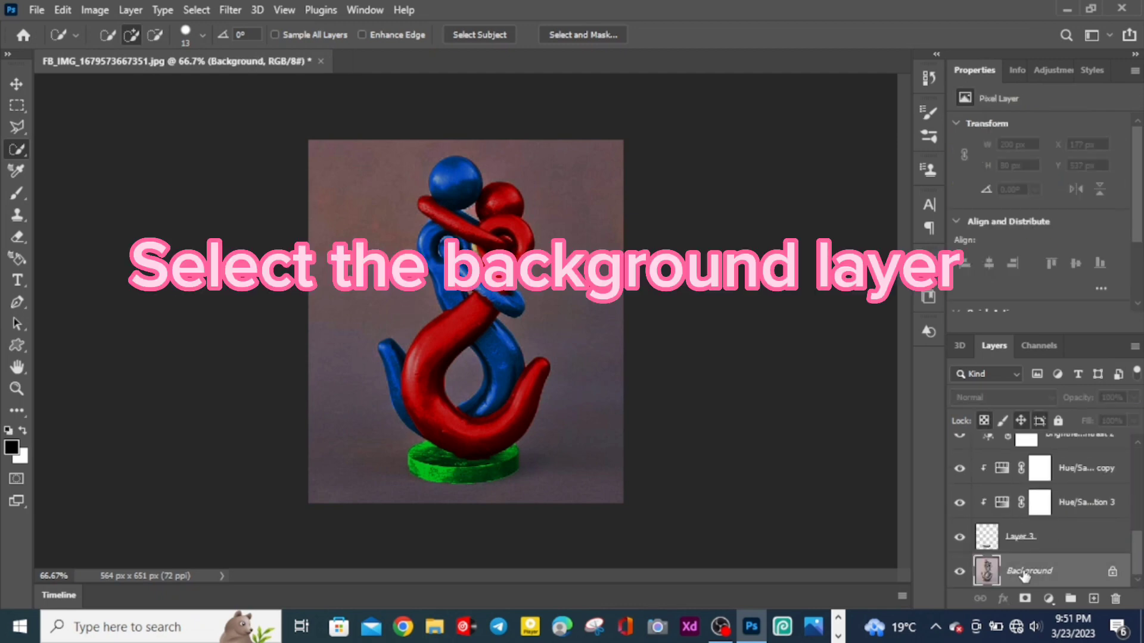
click(1046, 70)
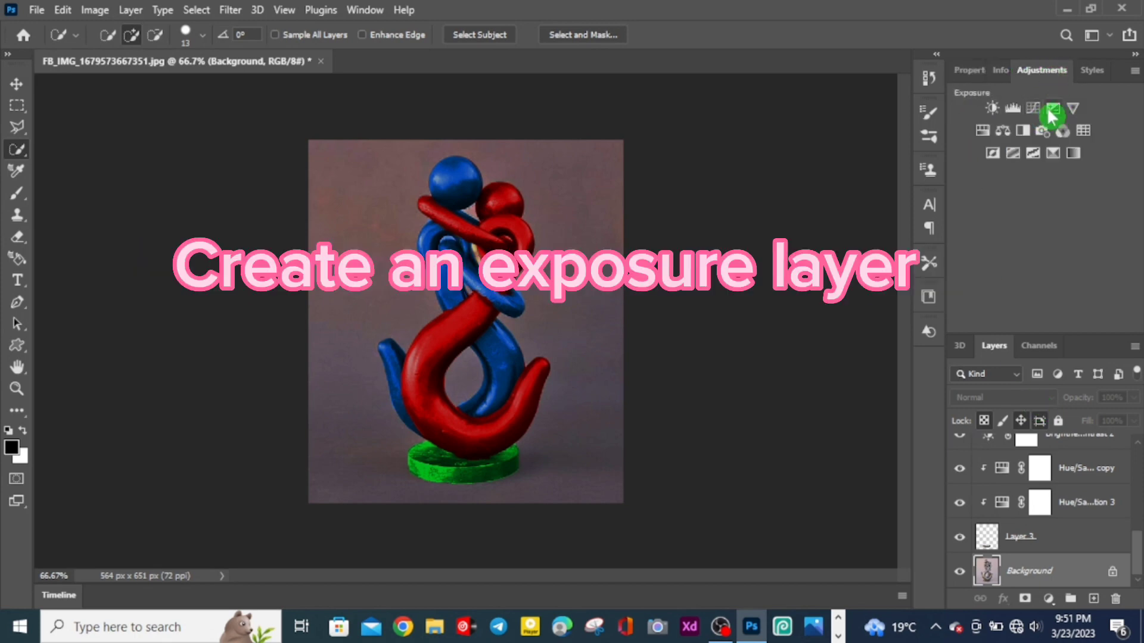
click(1051, 113)
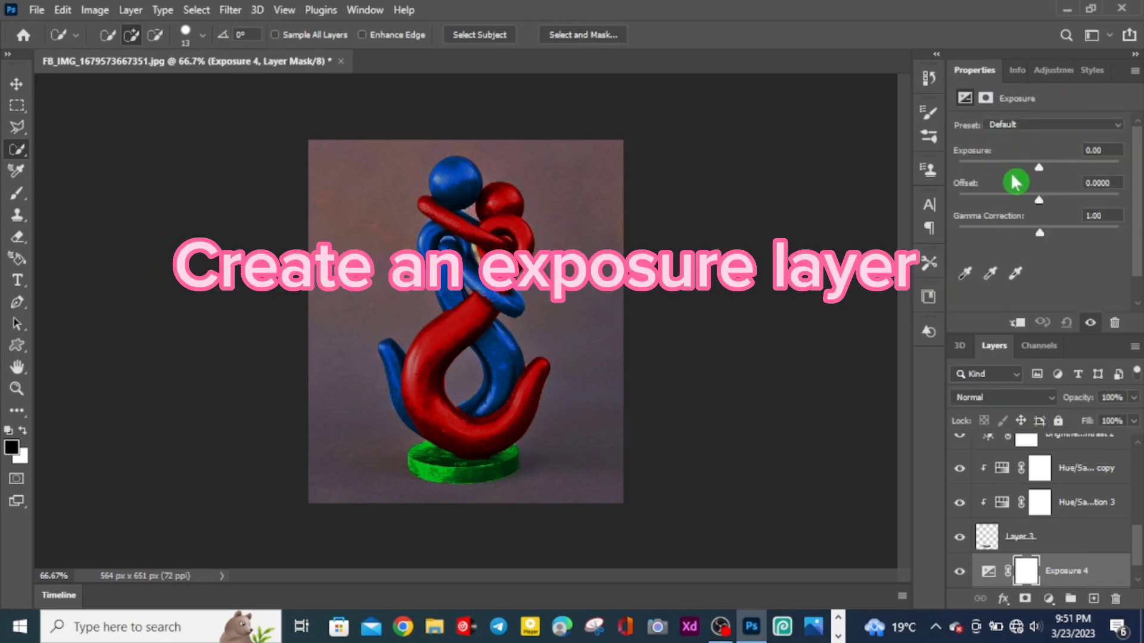
drag(1041, 173, 993, 173)
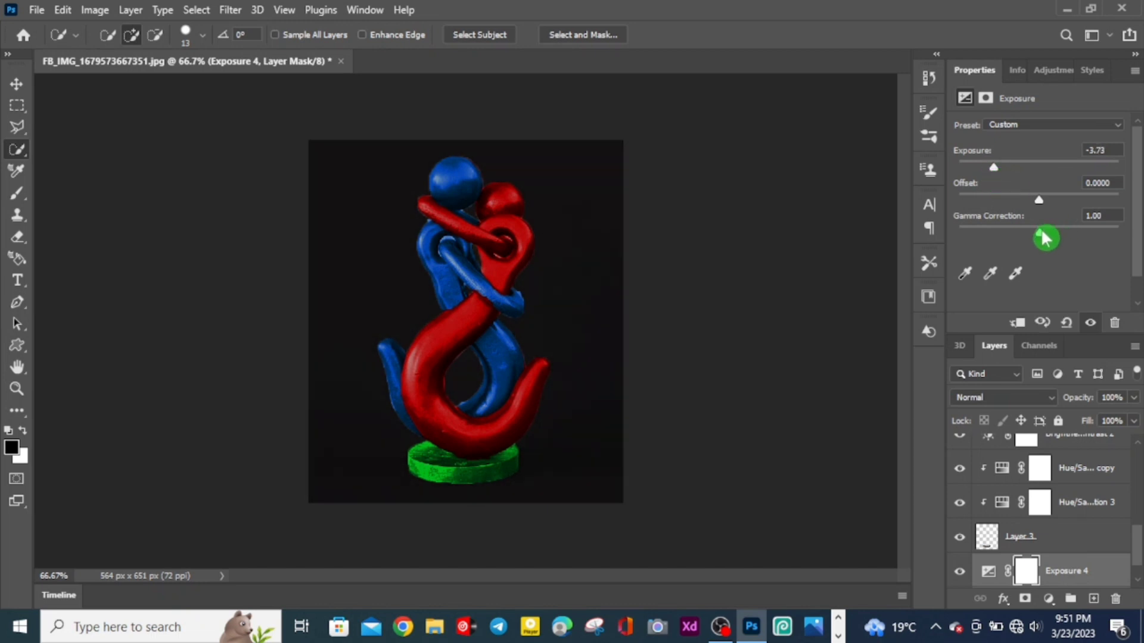
drag(1040, 232, 1085, 240)
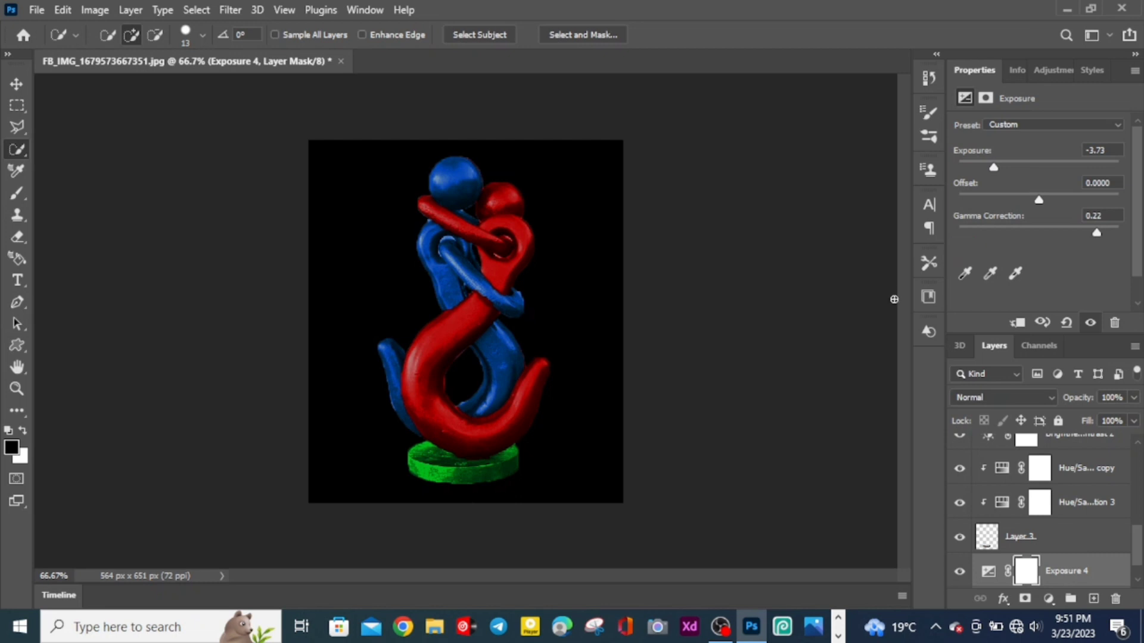
Step: Select the Exposure adjustment at the top of the layer stack to view its settings
scroll(1138, 448, up, 3)
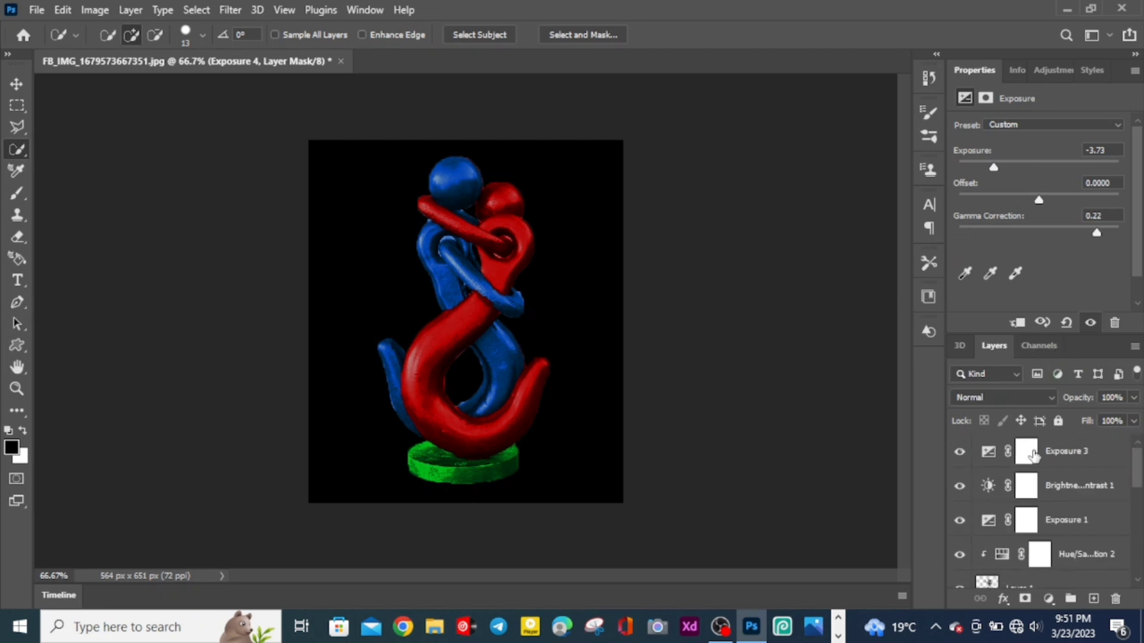
click(991, 584)
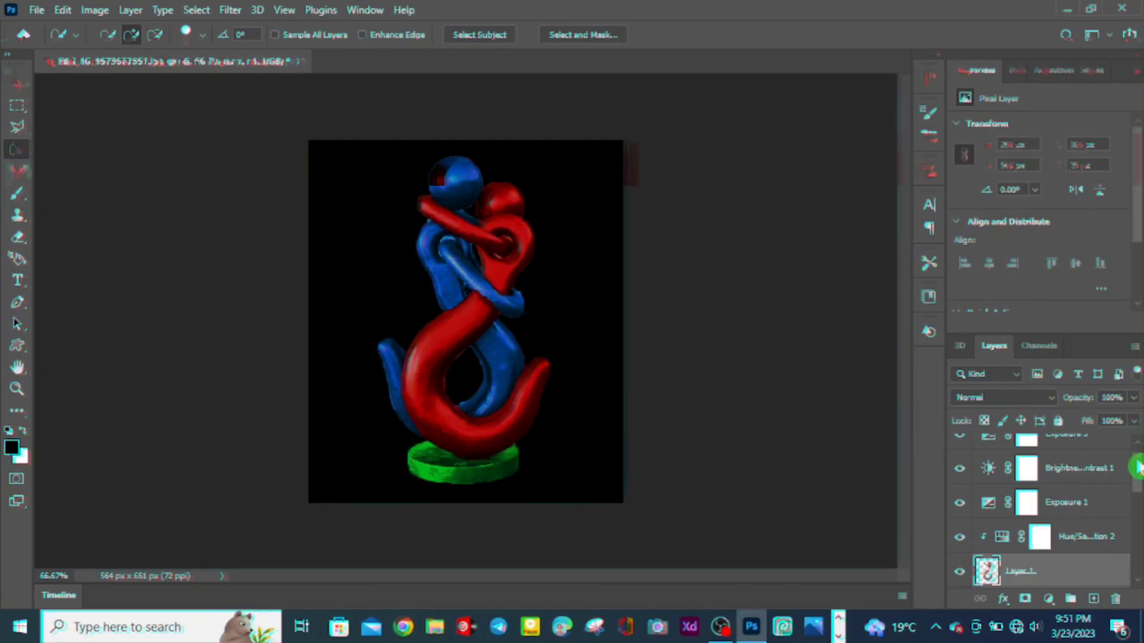
scroll(1138, 448, up, 1)
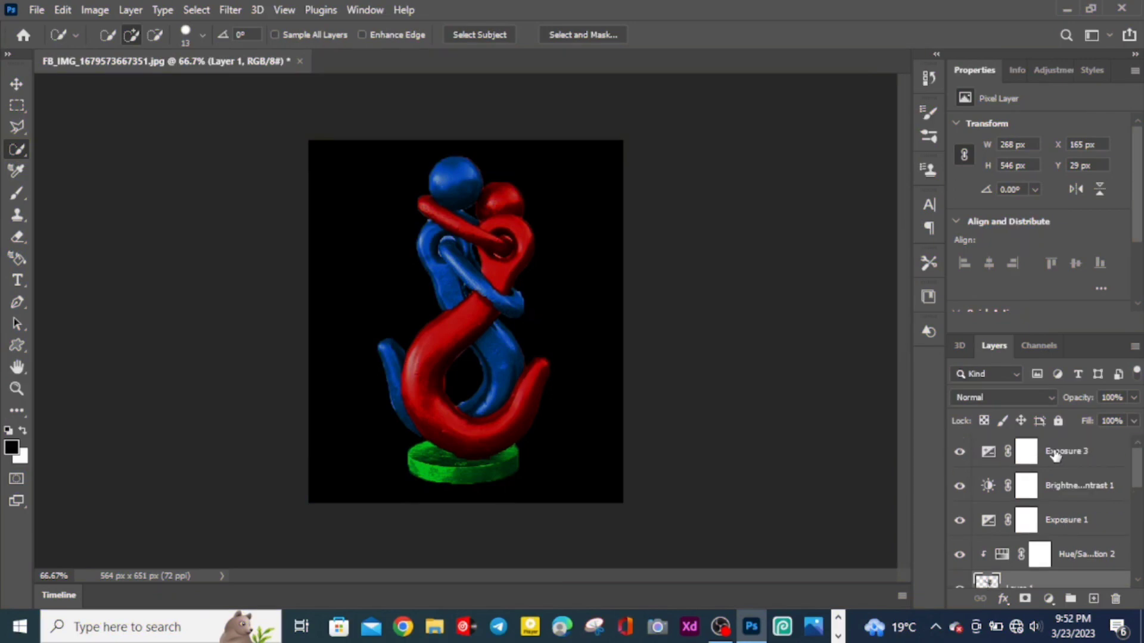
click(1054, 454)
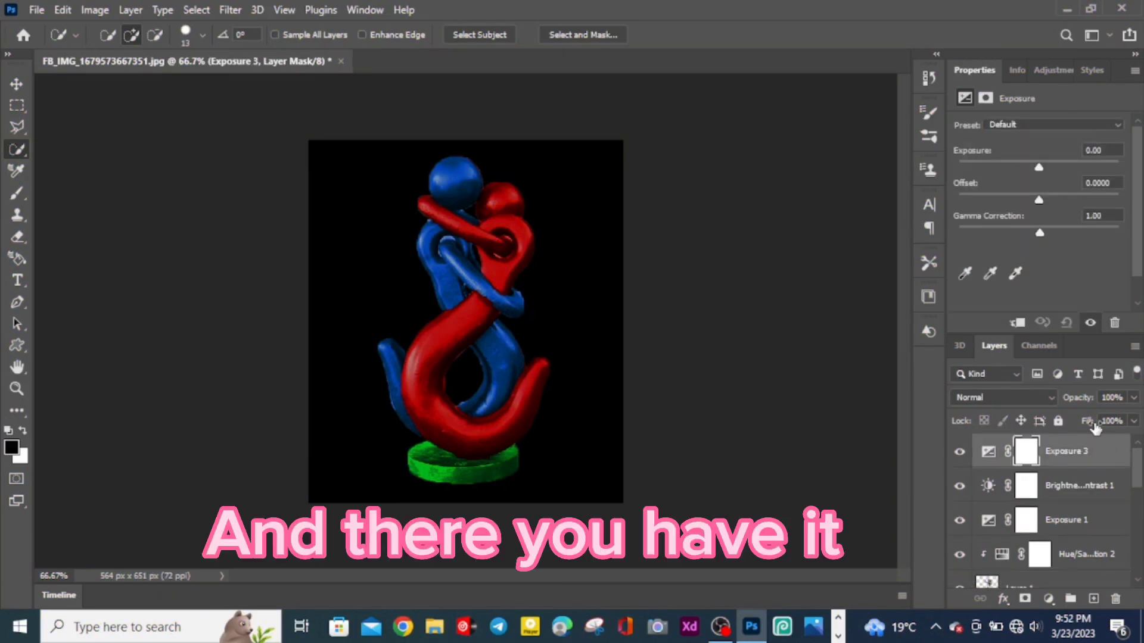